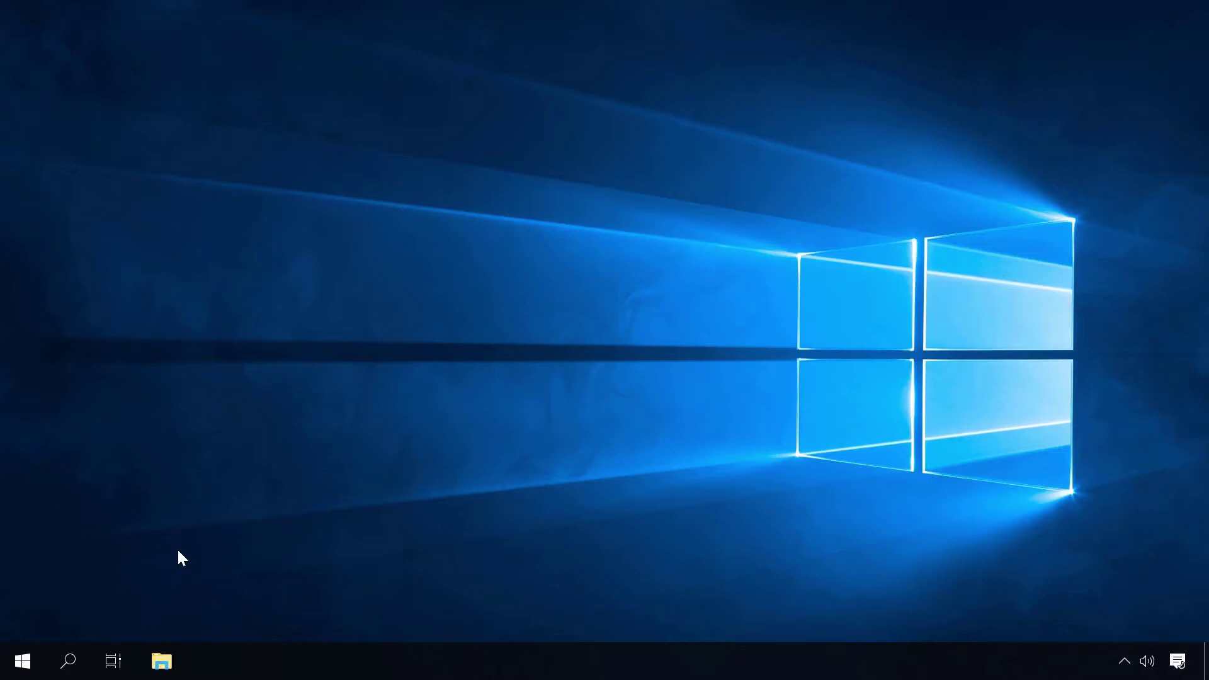
- Search for cmd and run Command Prompt as administrator, approving the UAC prompt
key(super+s)
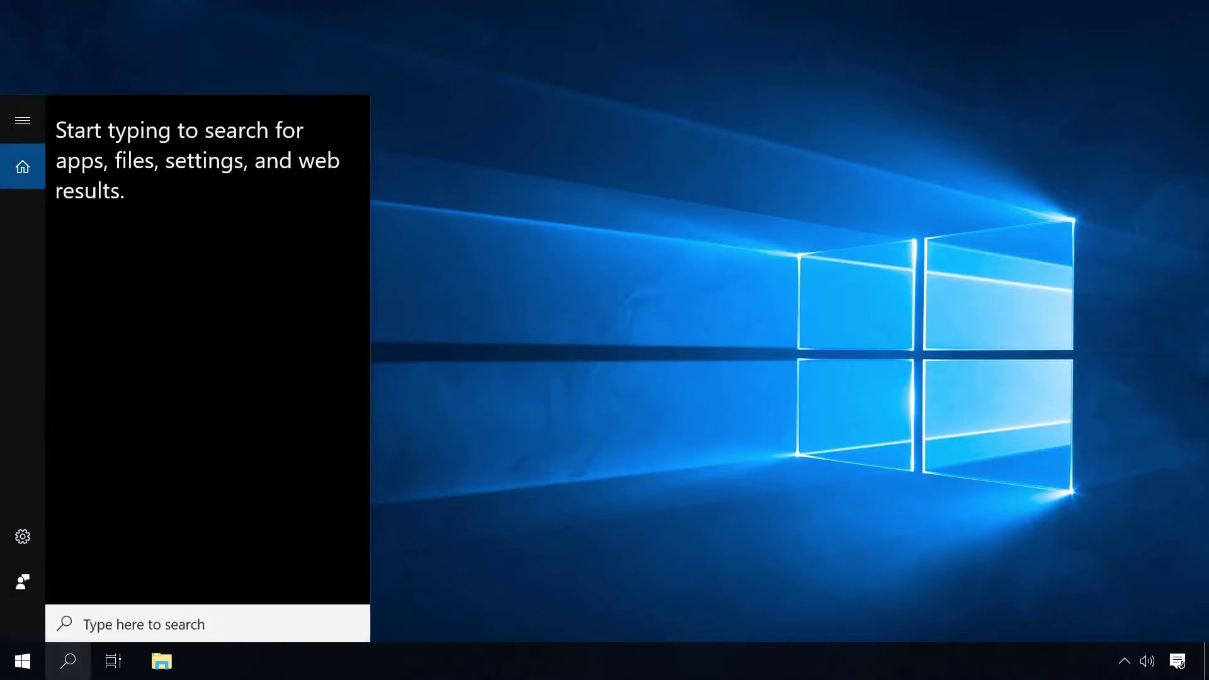
text(cmd)
right_click(220, 209)
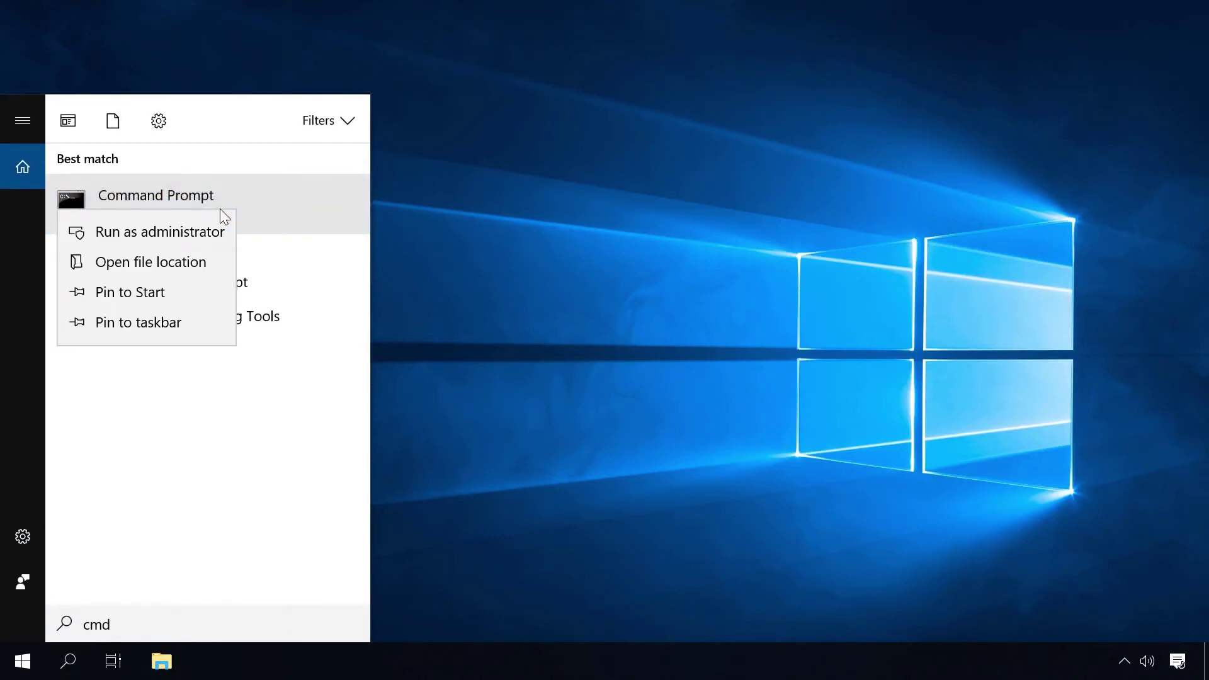
click(158, 234)
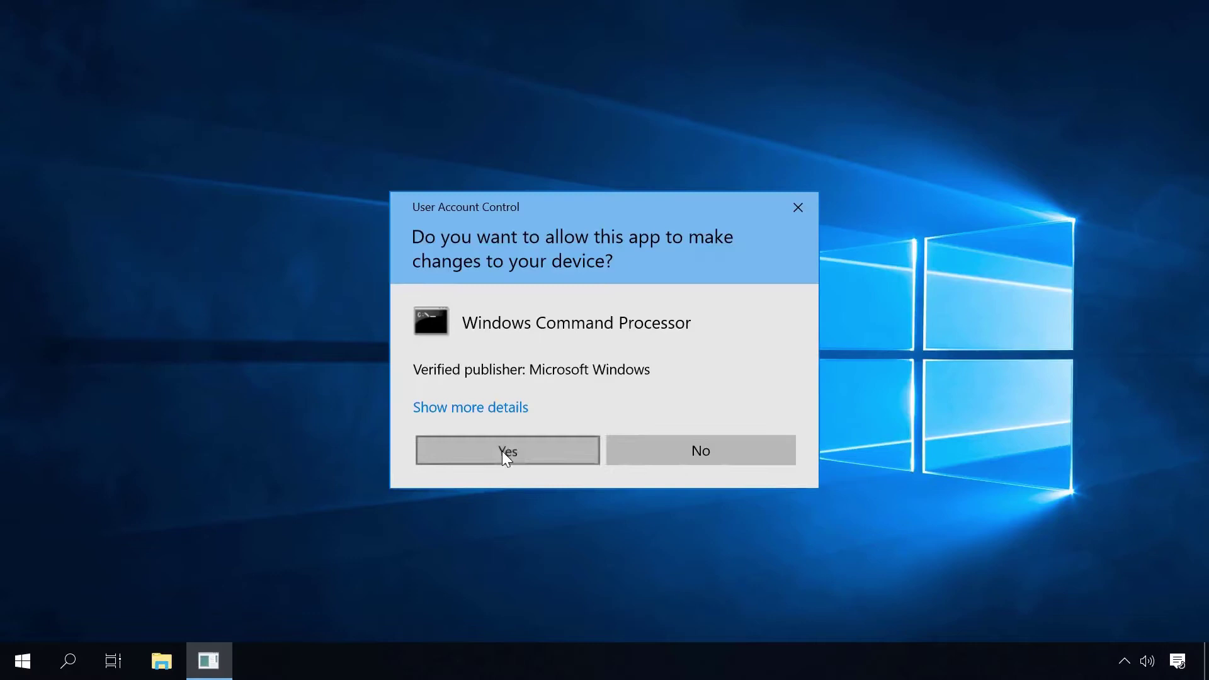
click(502, 451)
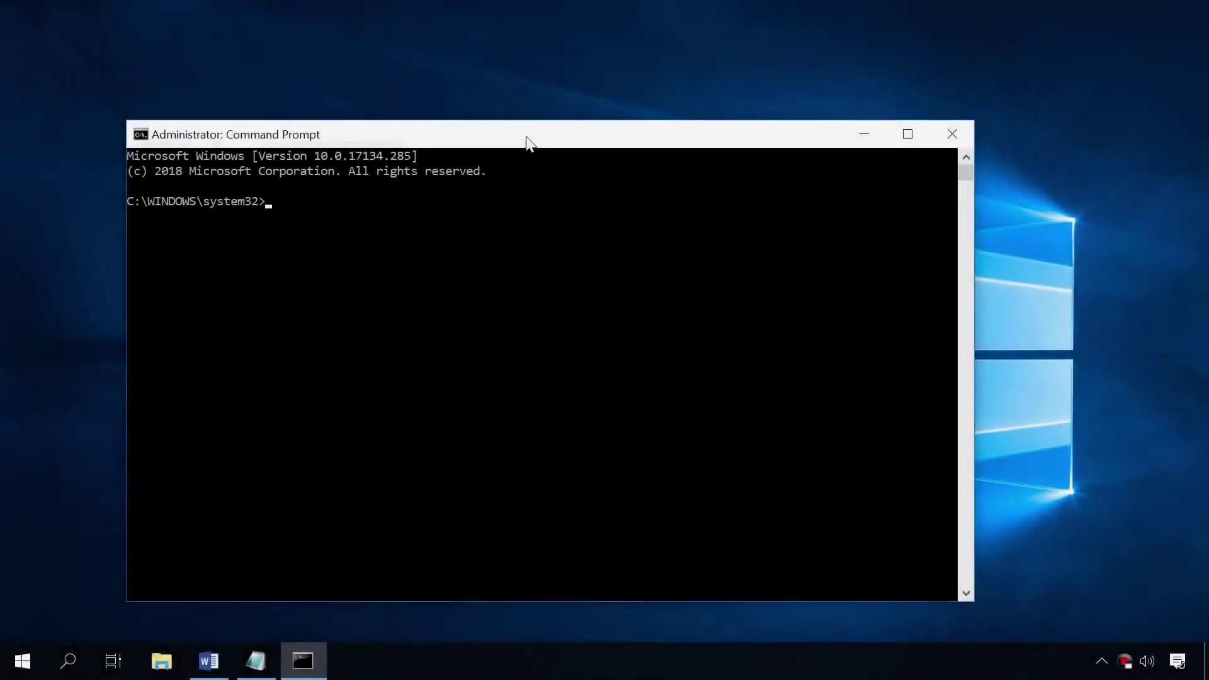
- Run netstat -aon |more and page through two screens of active connections and PIDs
text(netstat -aon)
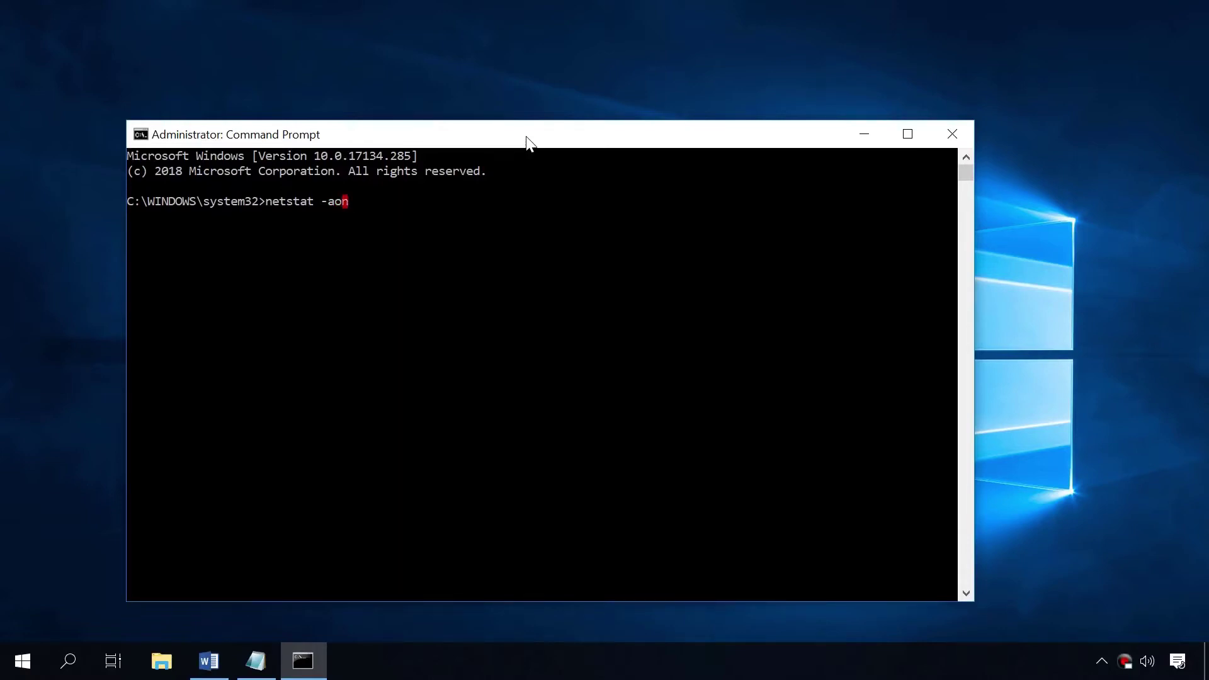
text(|more)
key(Return)
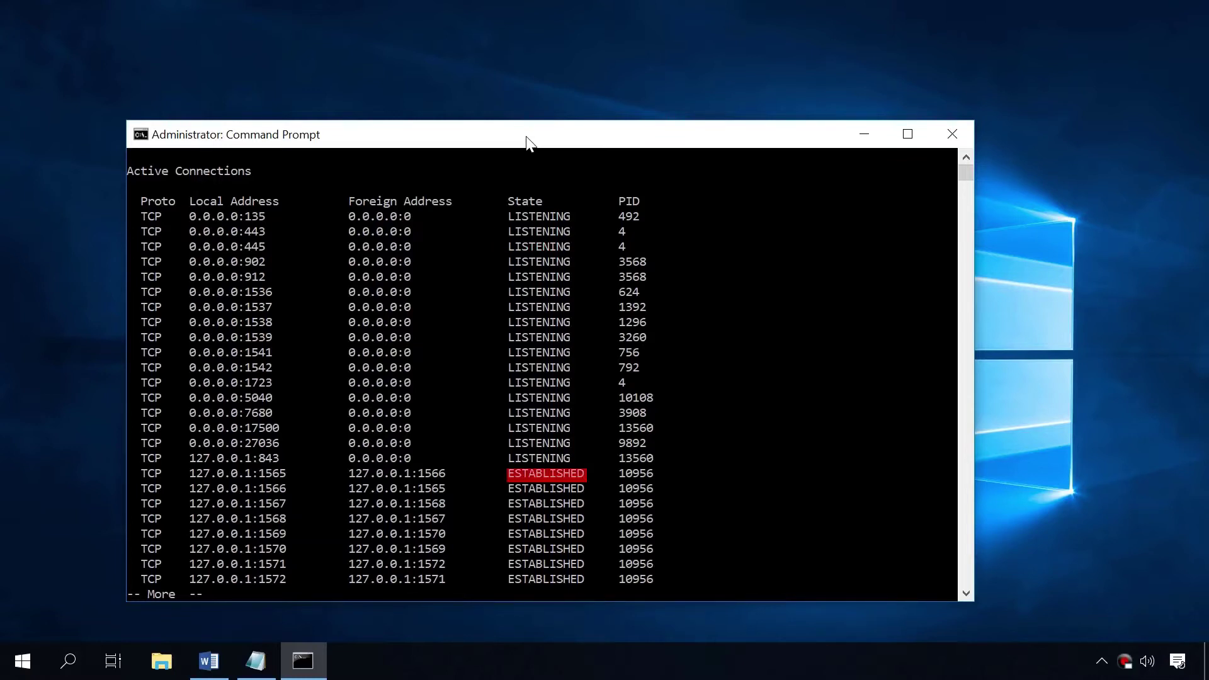
key(space)
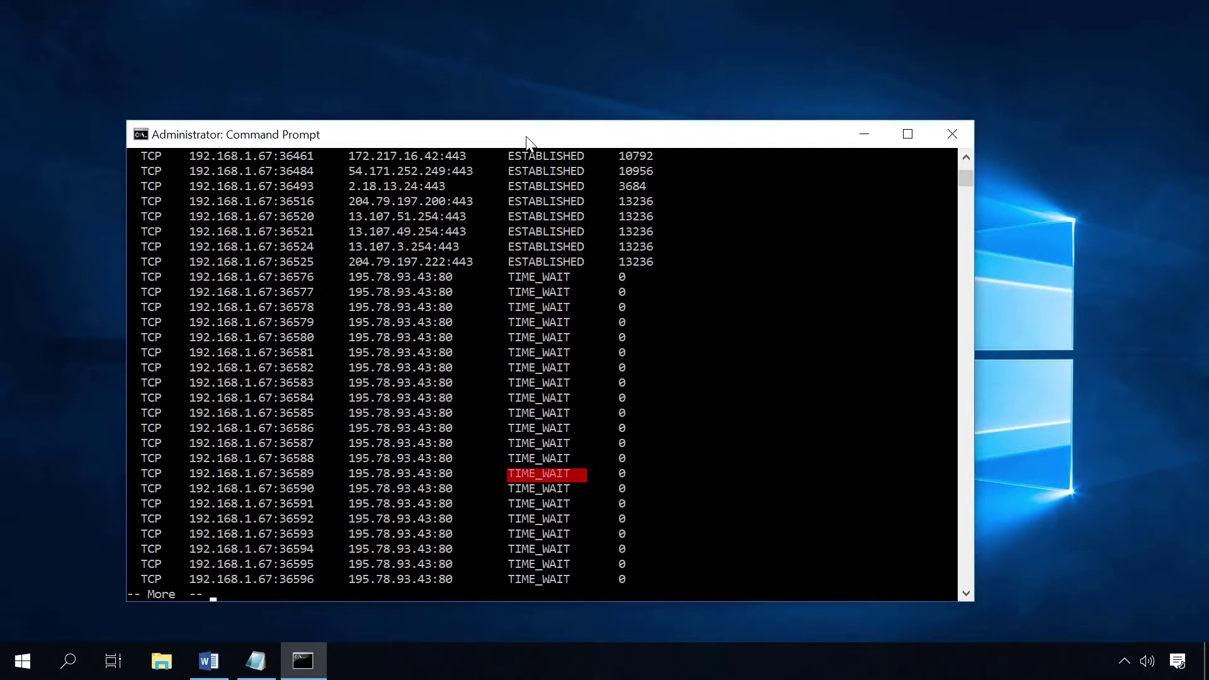
key(space)
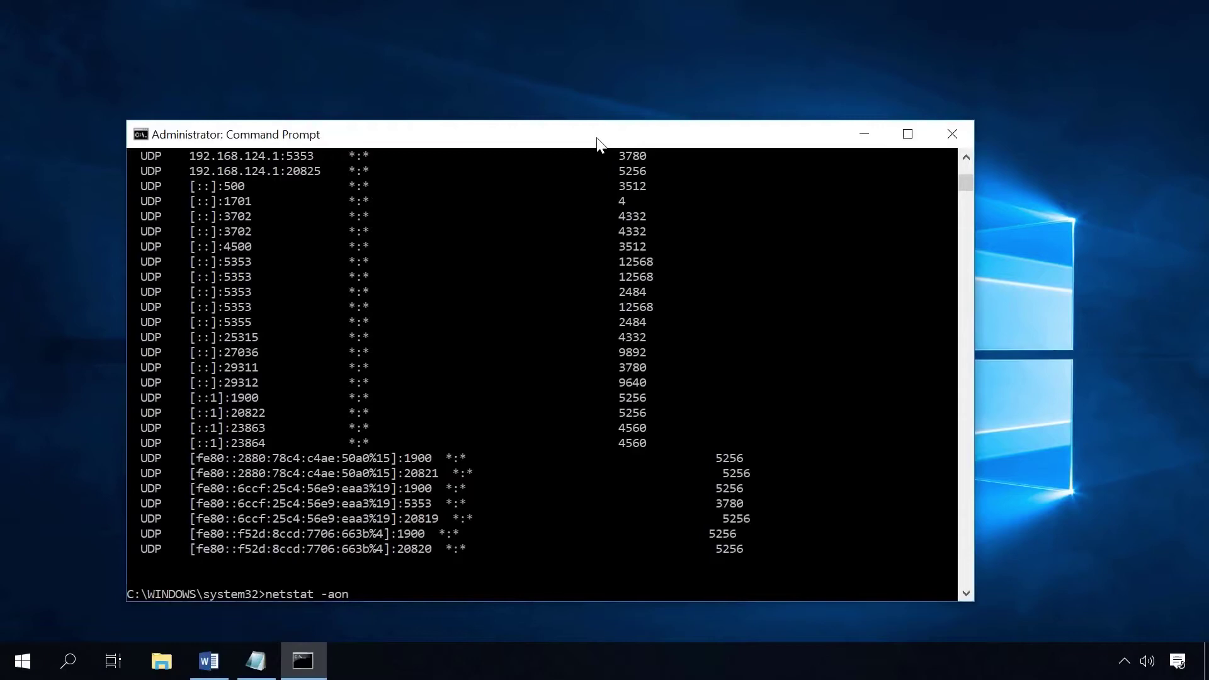
- Run netstat -aonb to show each connection's owning program, then scroll back through the output
text(b)
key(Return)
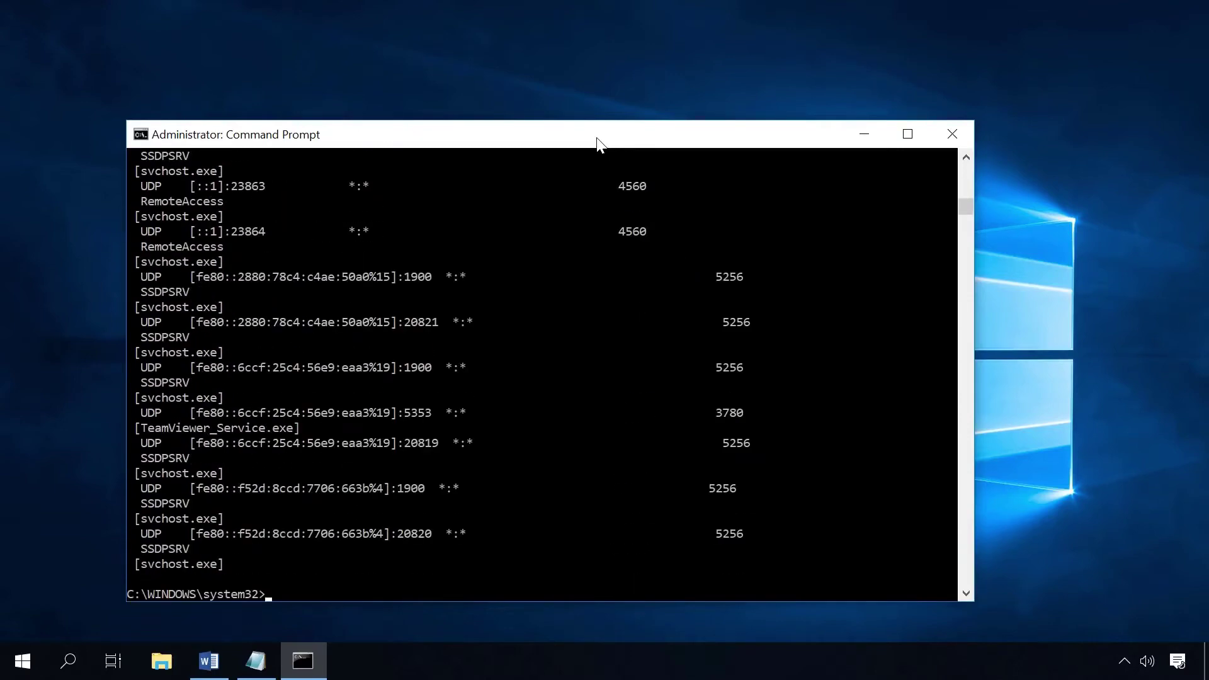
scroll(528, 378, up, 15)
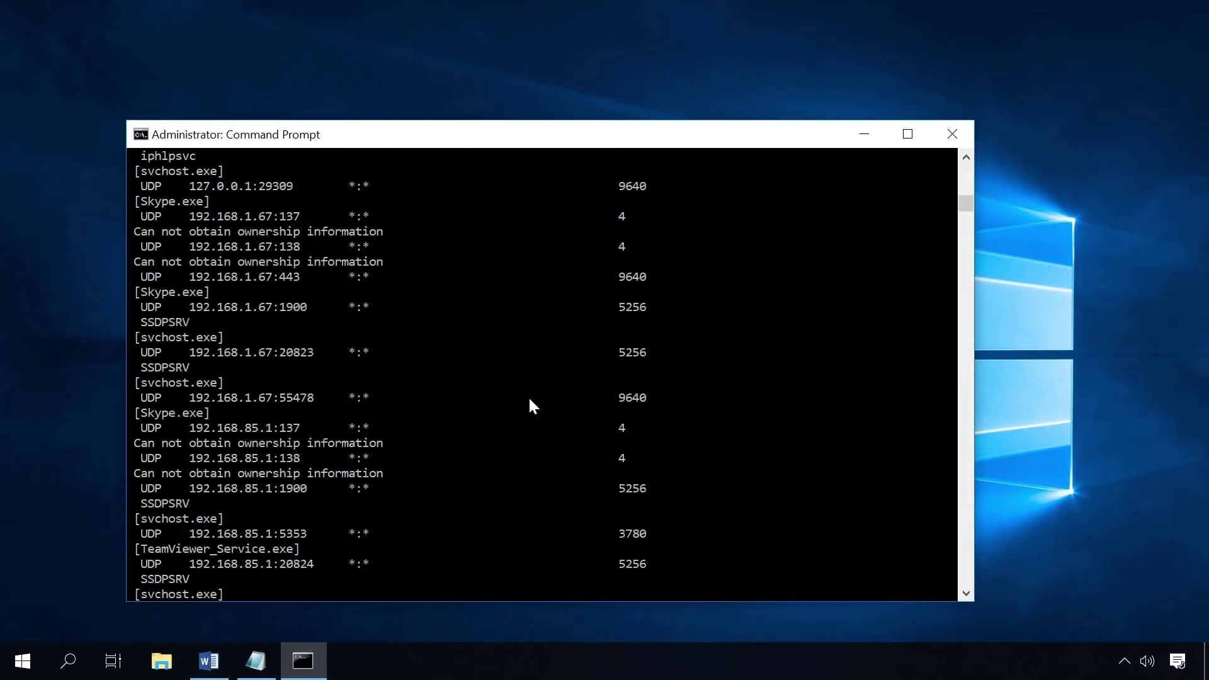
scroll(529, 416, up, 15)
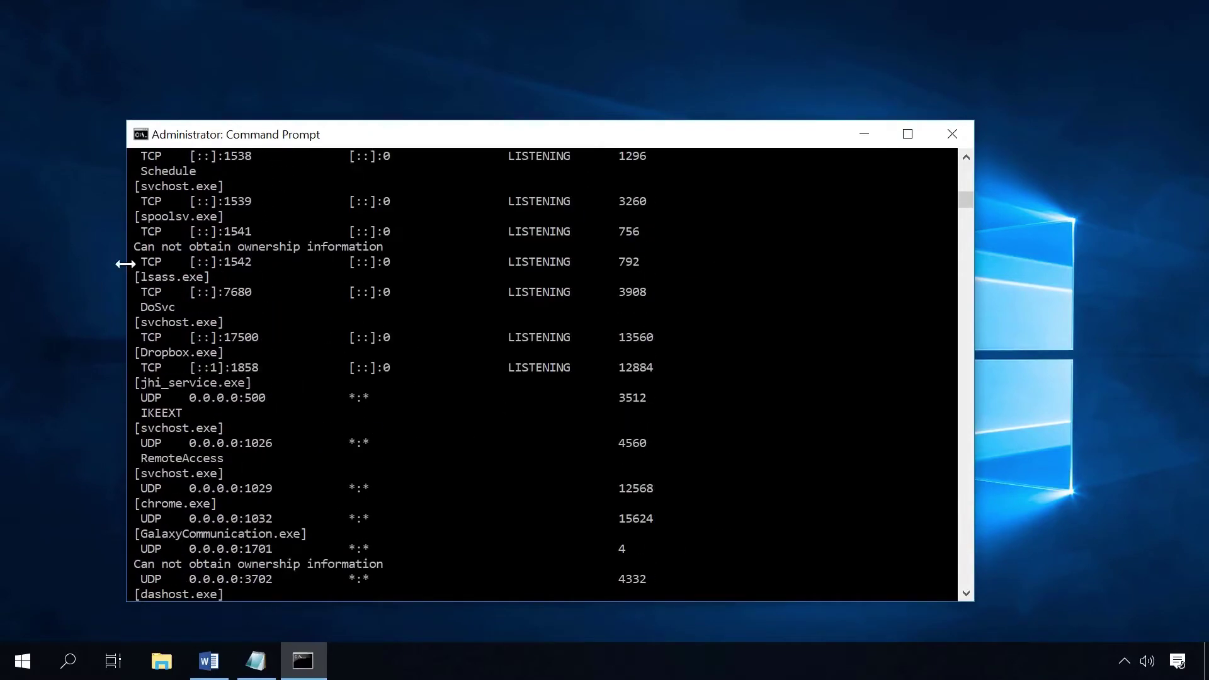
scroll(243, 289, up, 12)
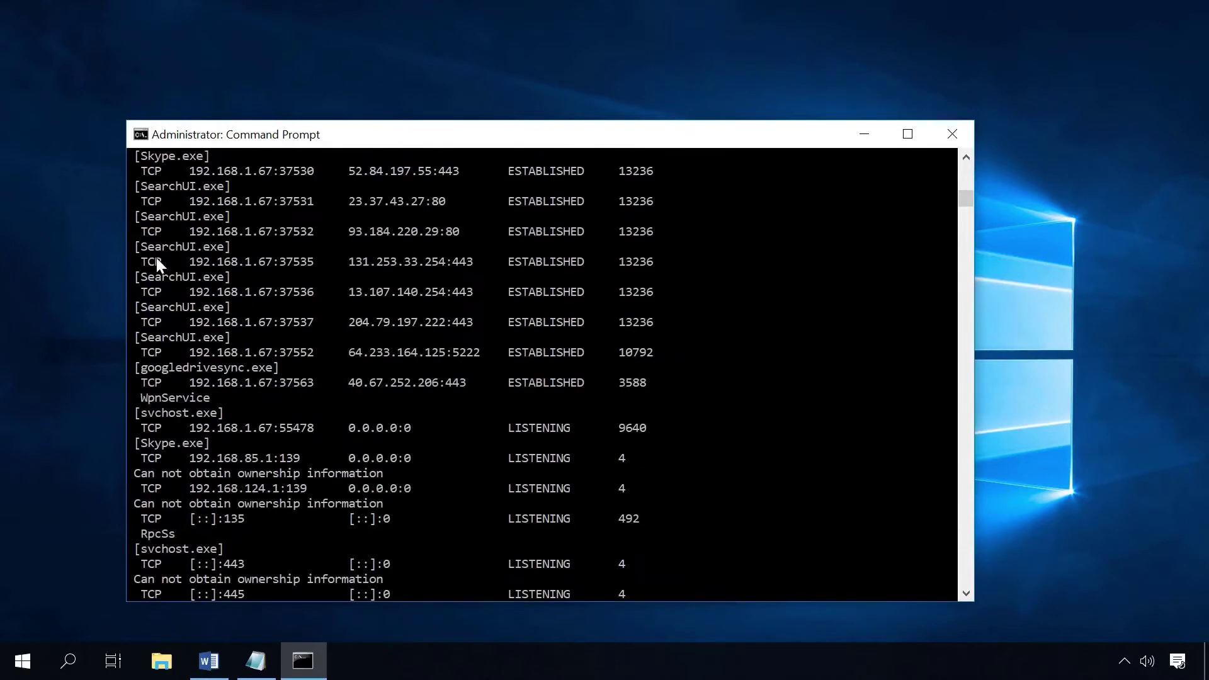
scroll(385, 347, up, 15)
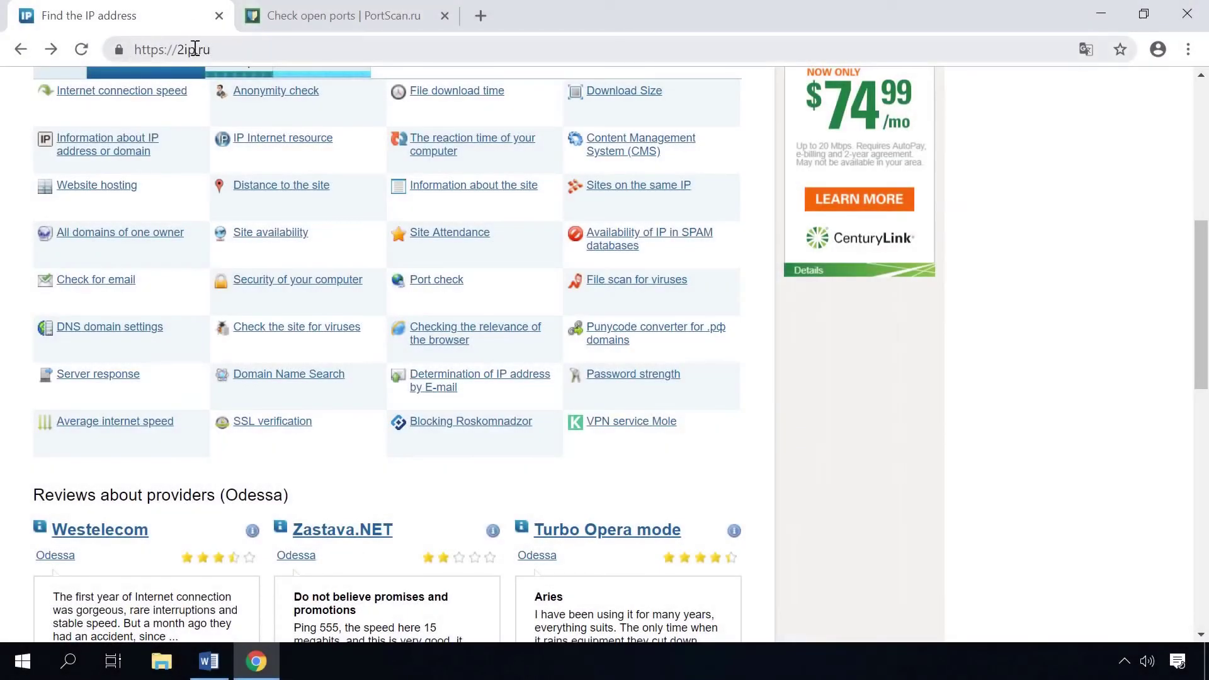
- Check port 7000 with 2ip.ru's port check tool, which reports it closed
click(336, 24)
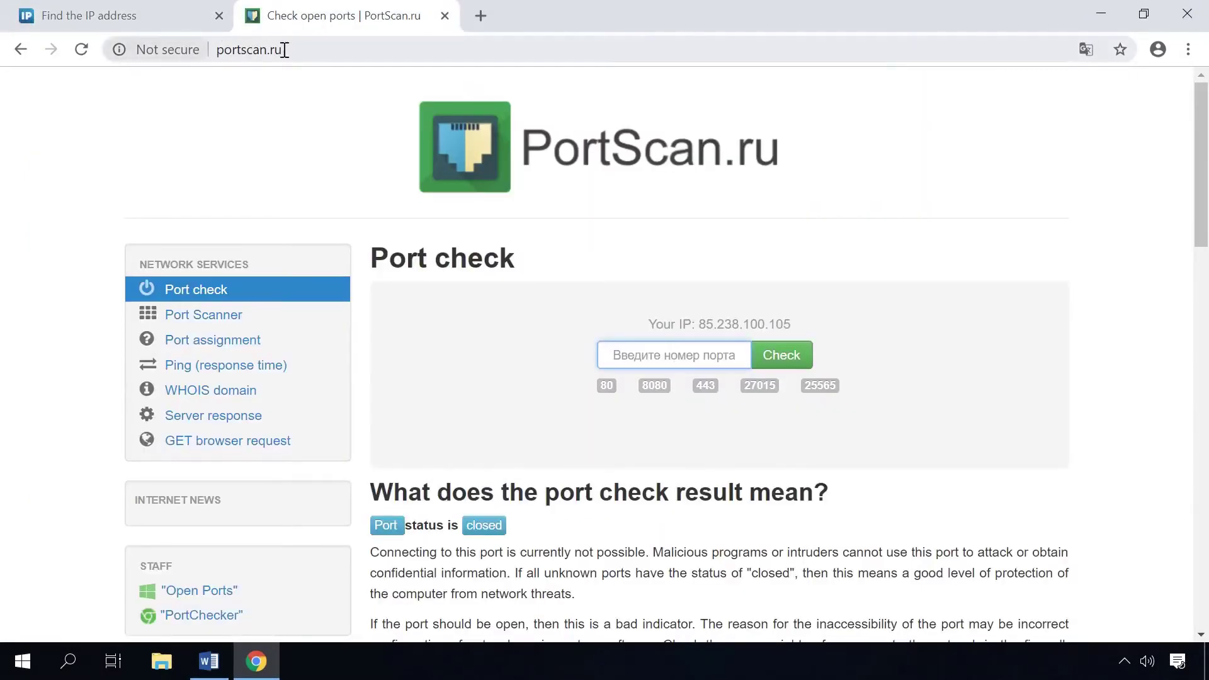
click(162, 22)
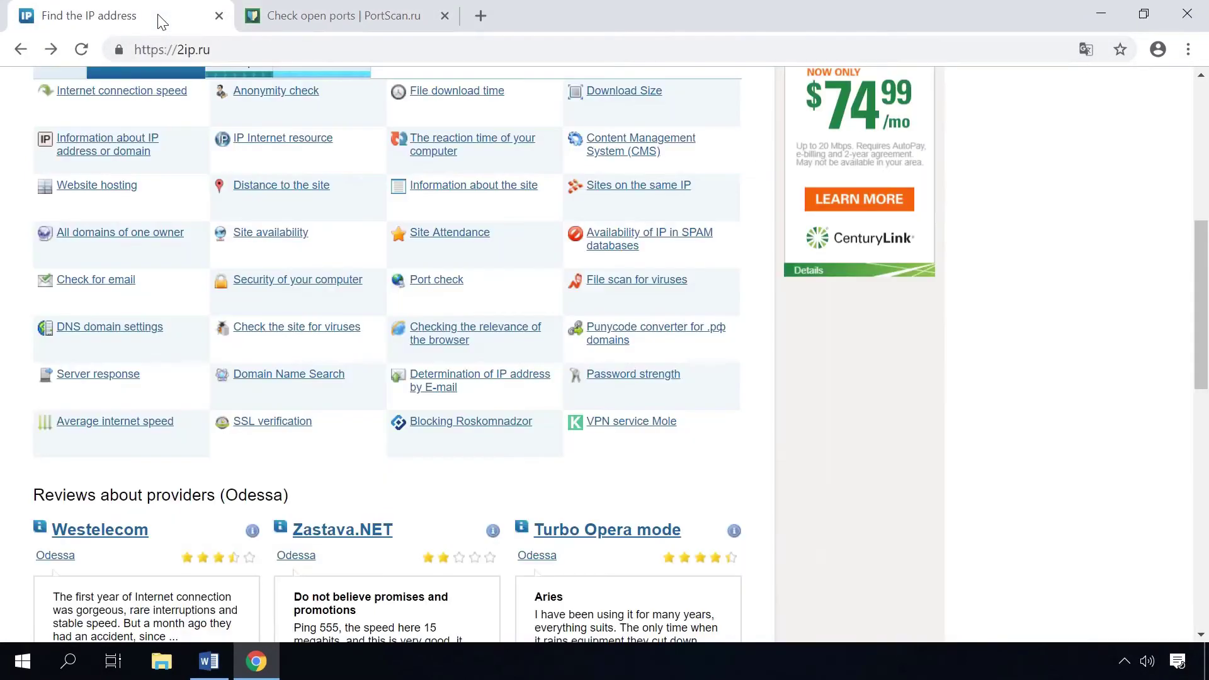
click(443, 288)
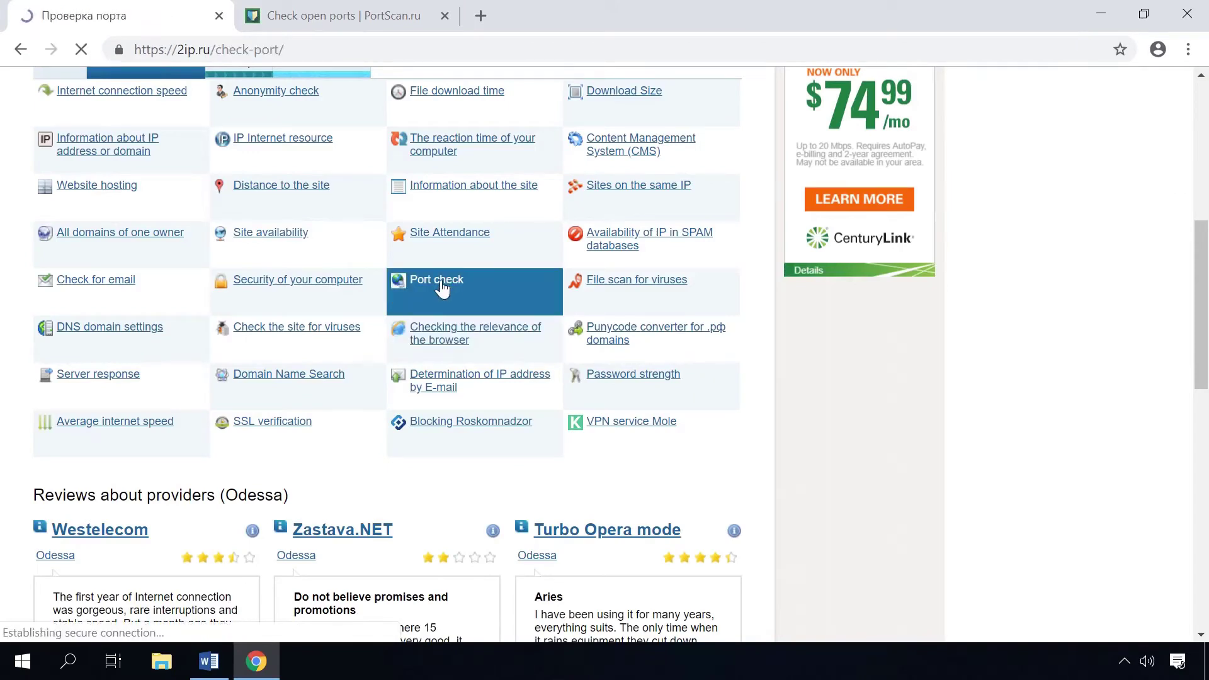
click(428, 436)
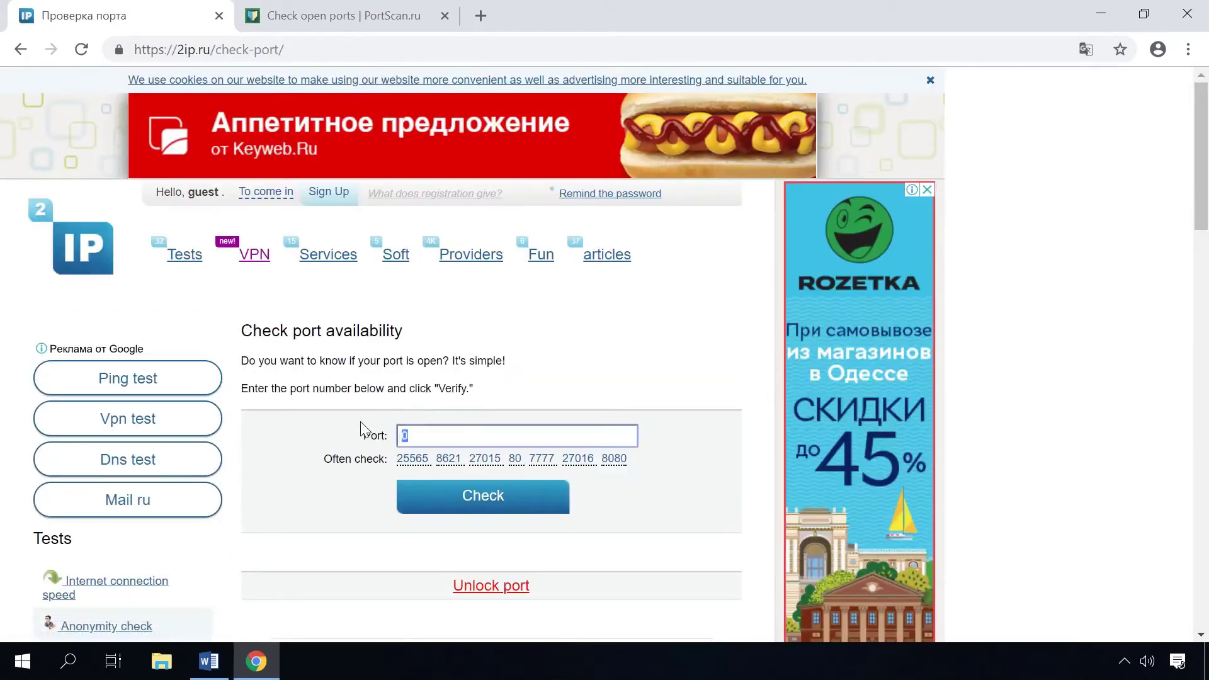
text(7000)
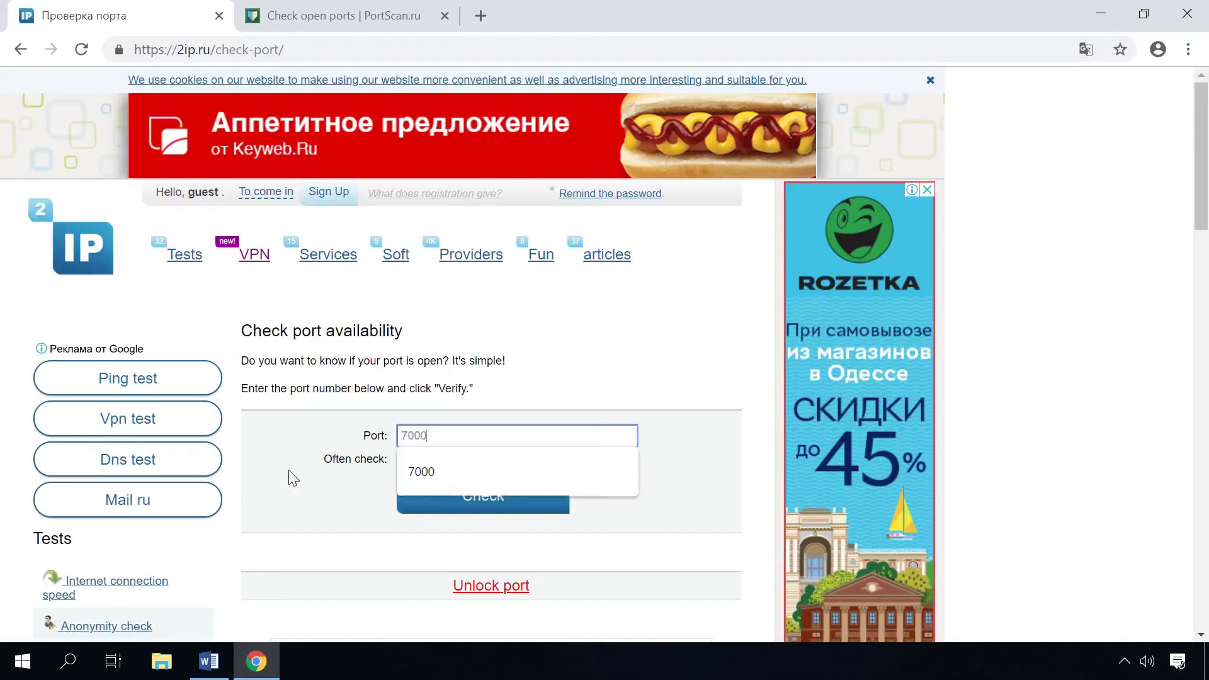
click(318, 504)
click(496, 498)
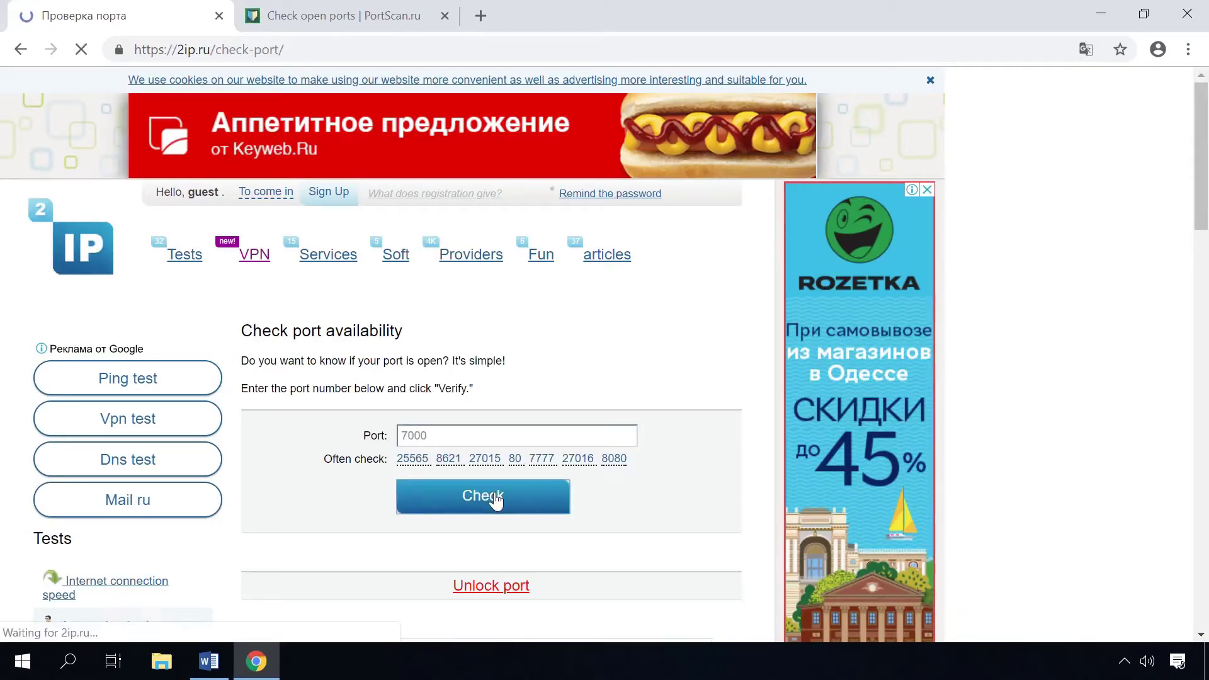
scroll(496, 499, down, 3)
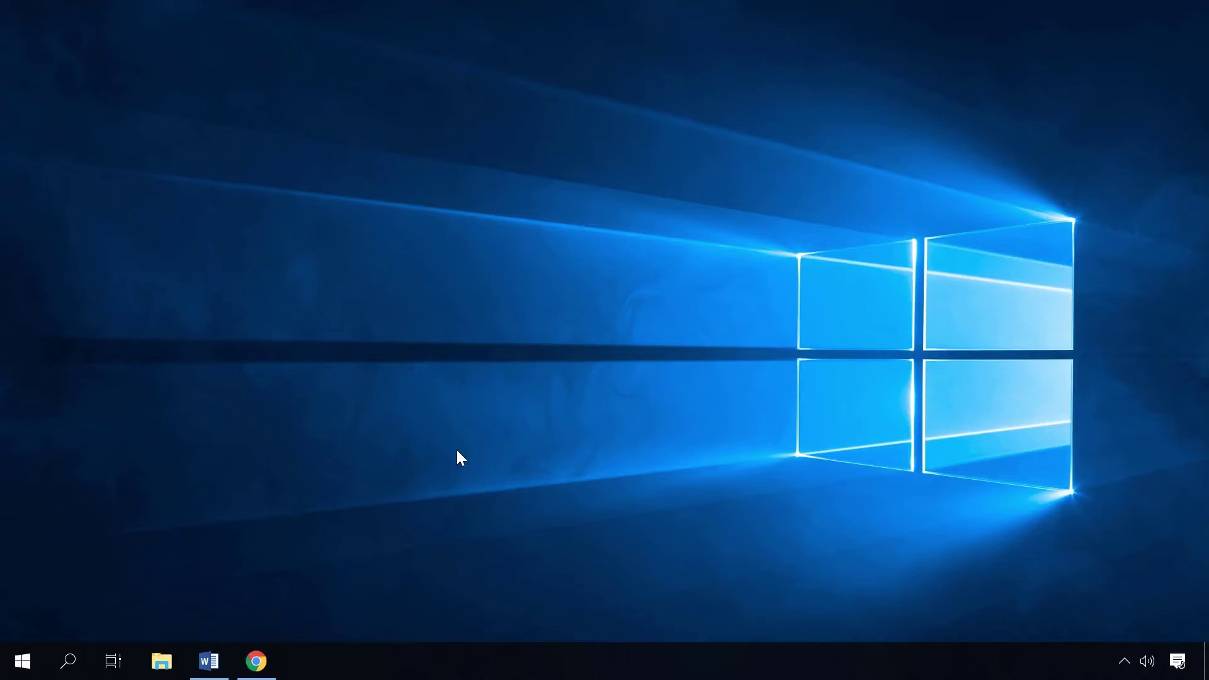
- Open Windows Defender Firewall from Control Panel, then again by running firewall.cpl
click(59, 664)
text(con)
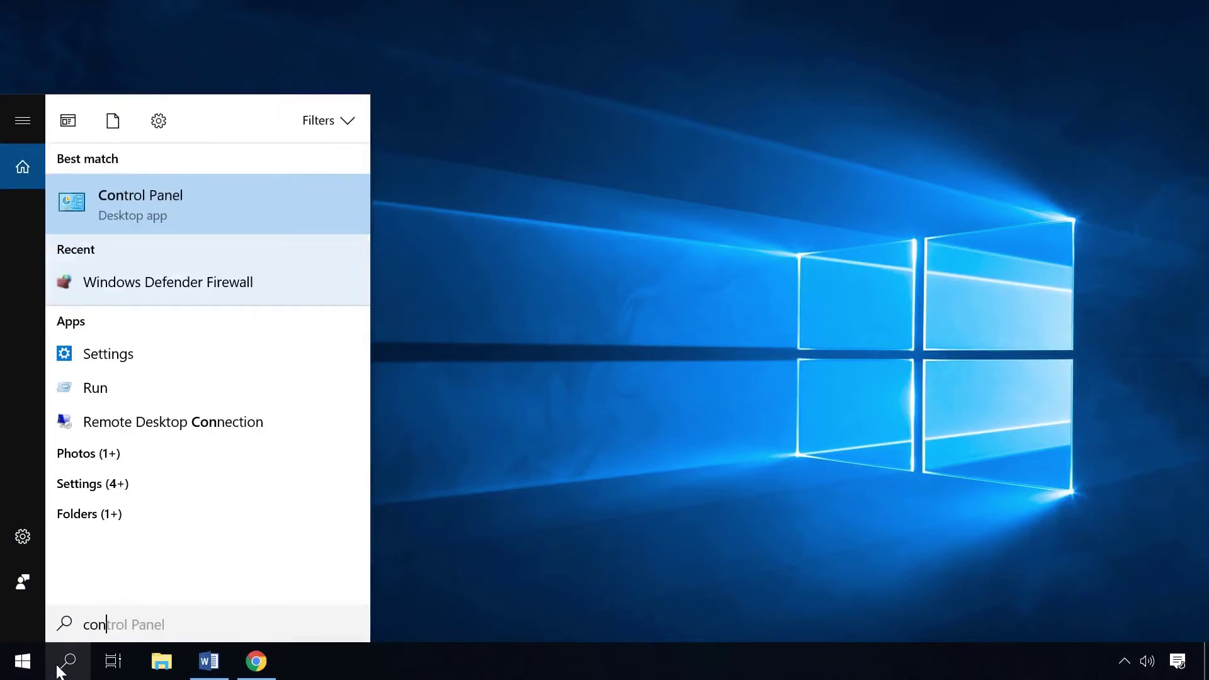
click(207, 201)
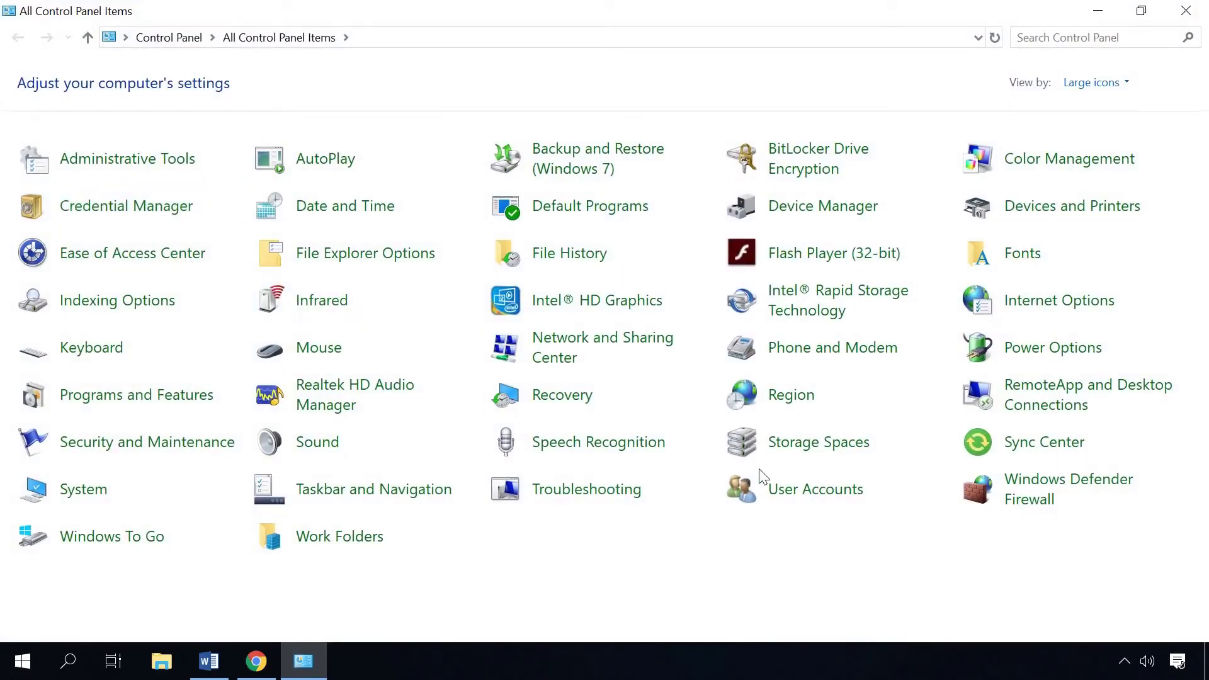
click(1037, 484)
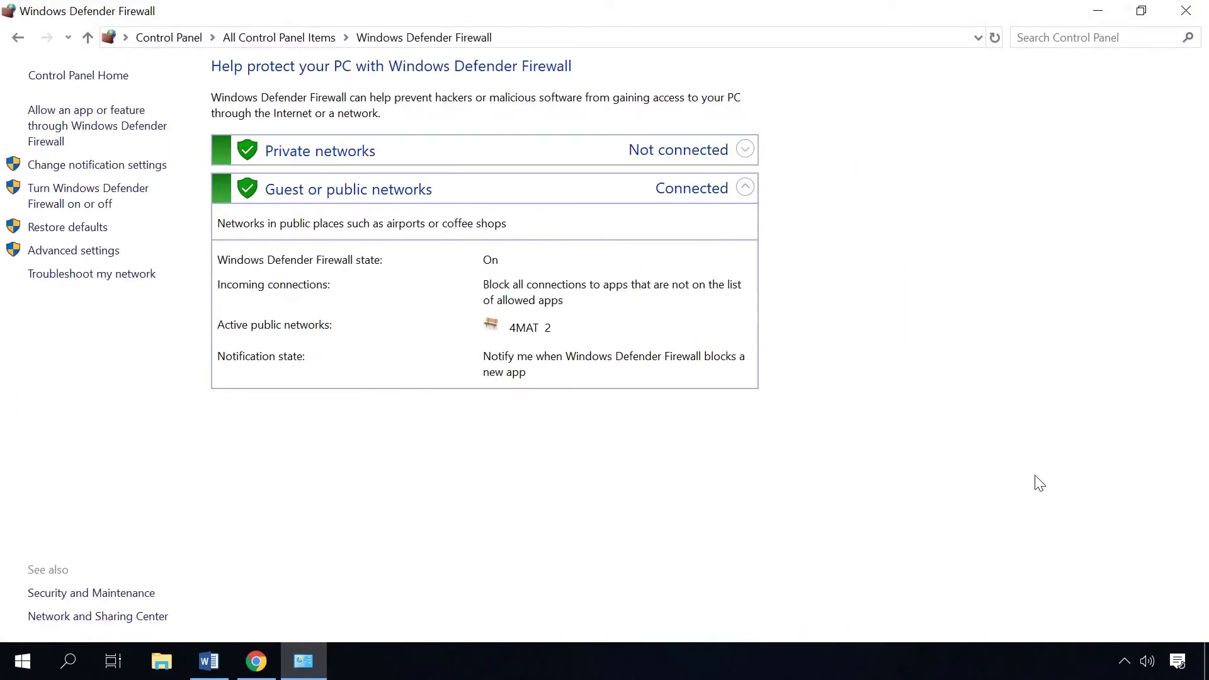
click(98, 250)
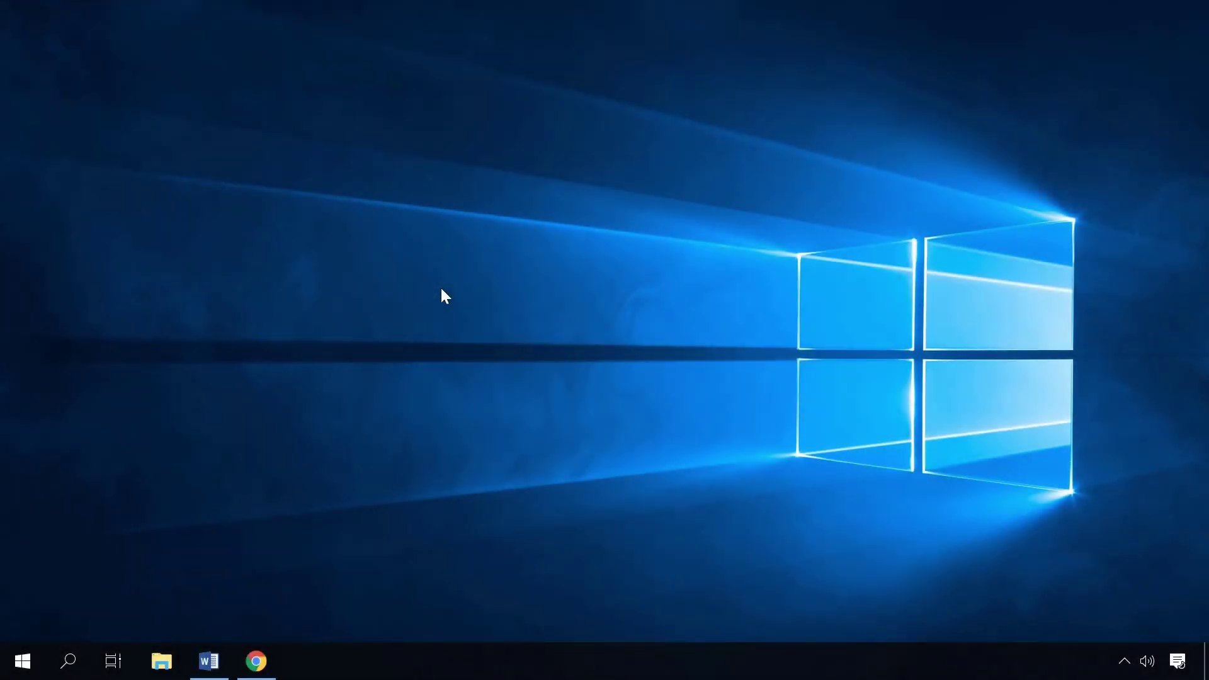
key(super+r)
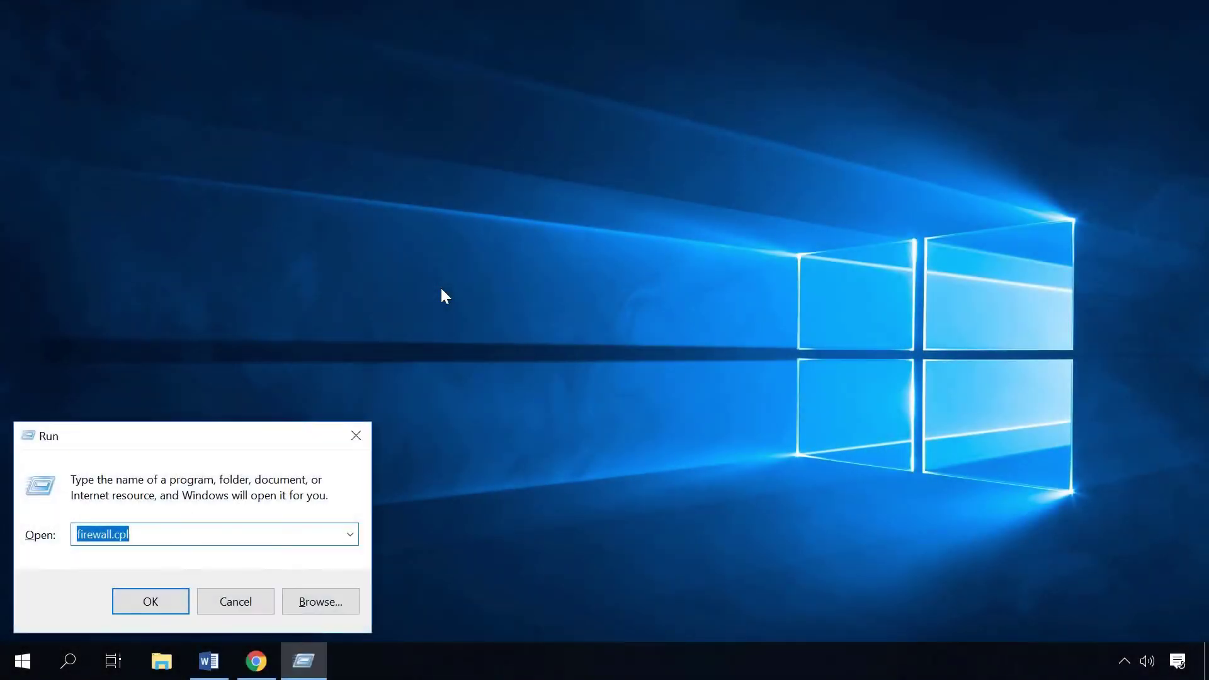
click(141, 603)
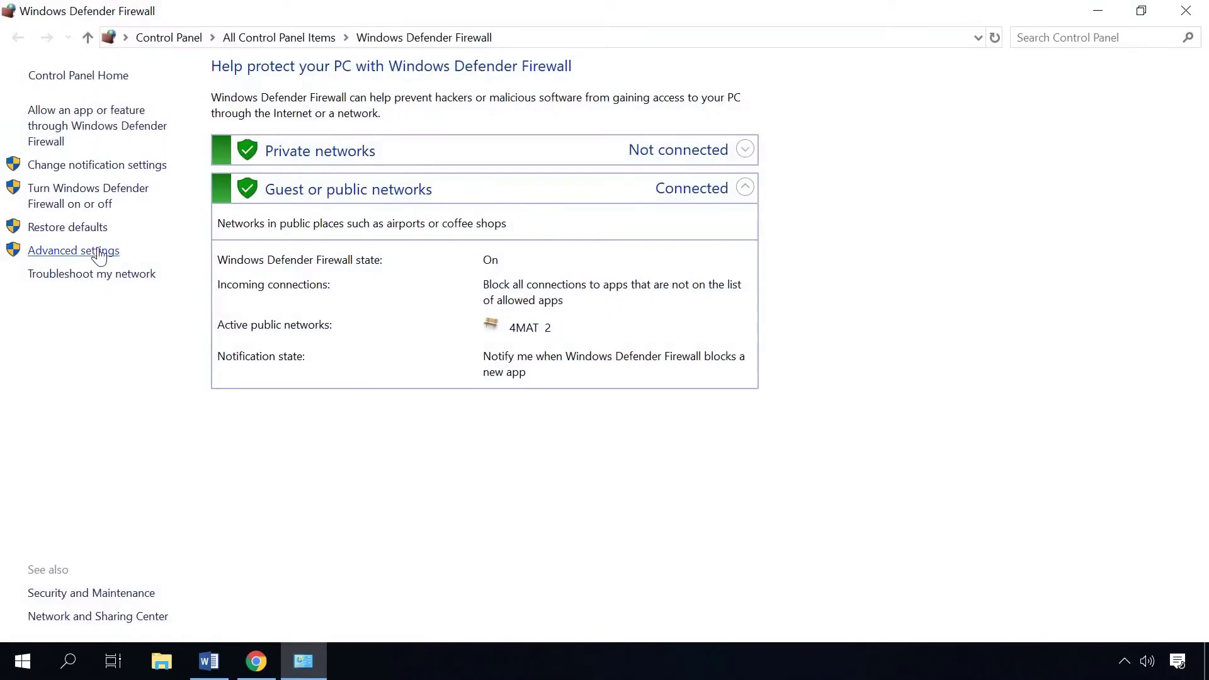
- Create inbound port rule '7000' allowing TCP port 7000 on all profiles
click(98, 251)
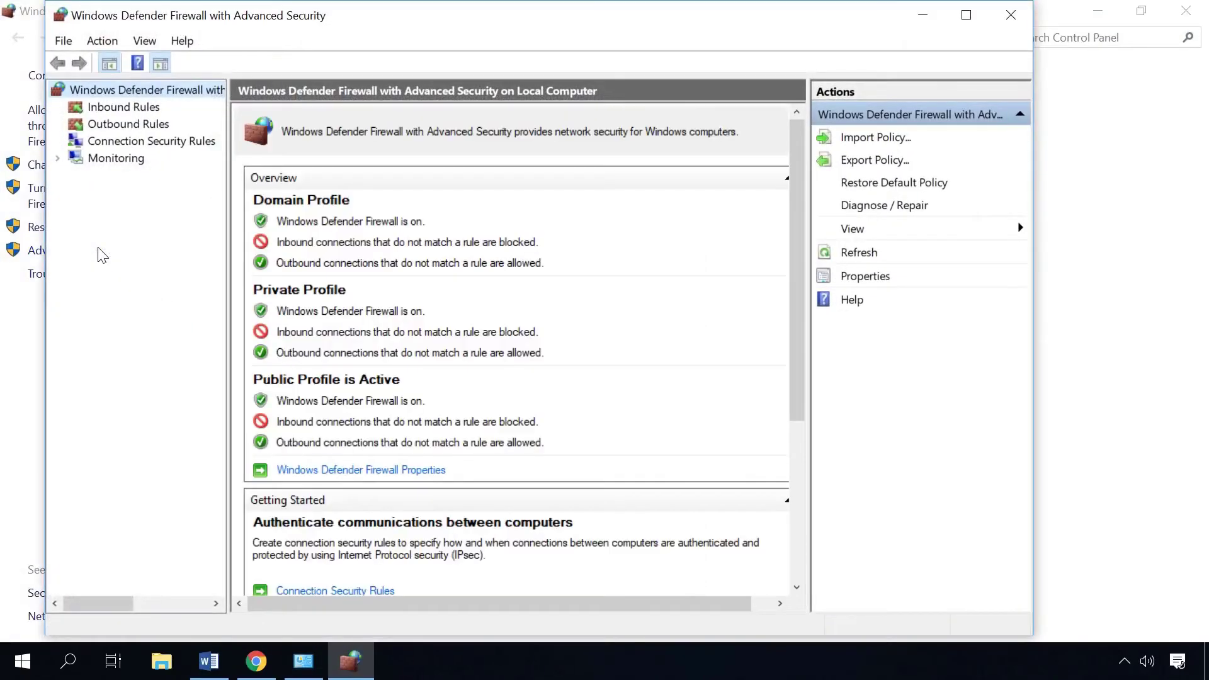
click(130, 107)
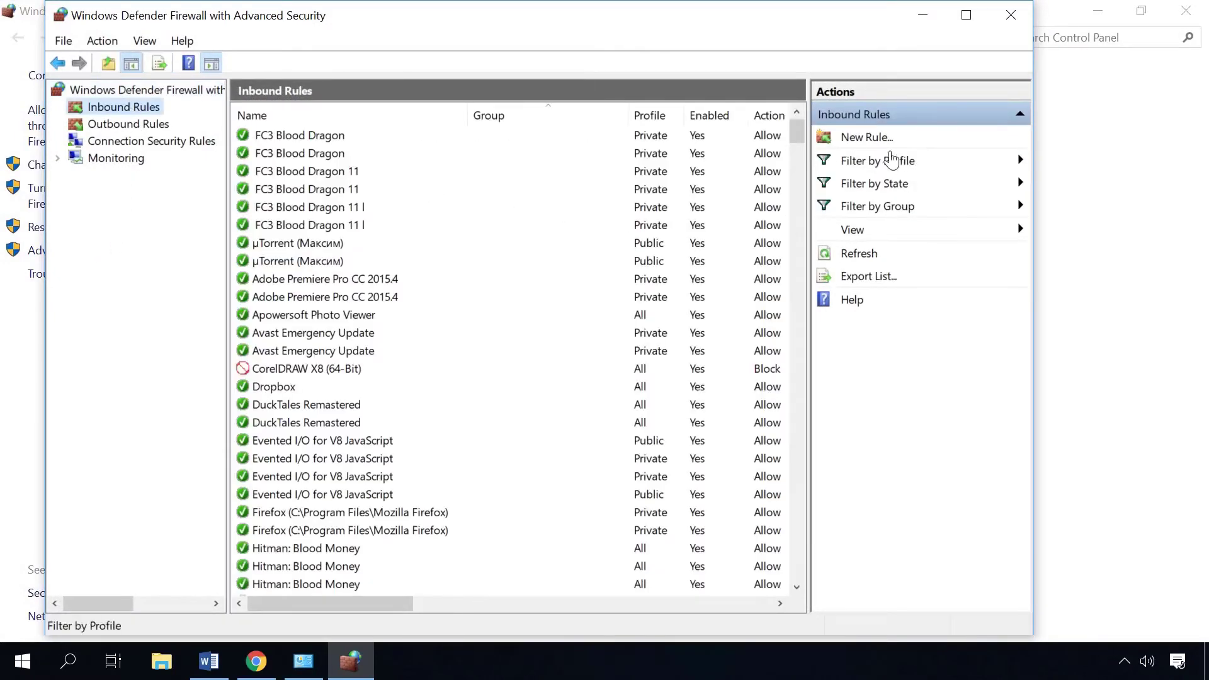
click(868, 138)
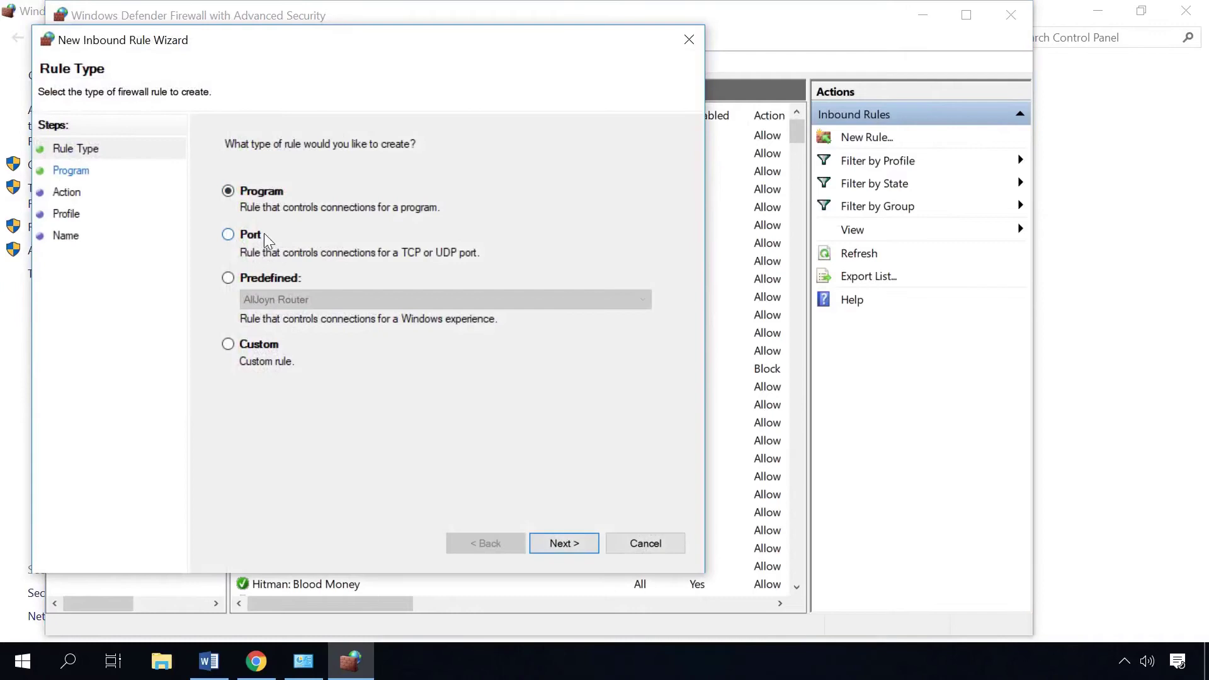
click(246, 235)
click(561, 545)
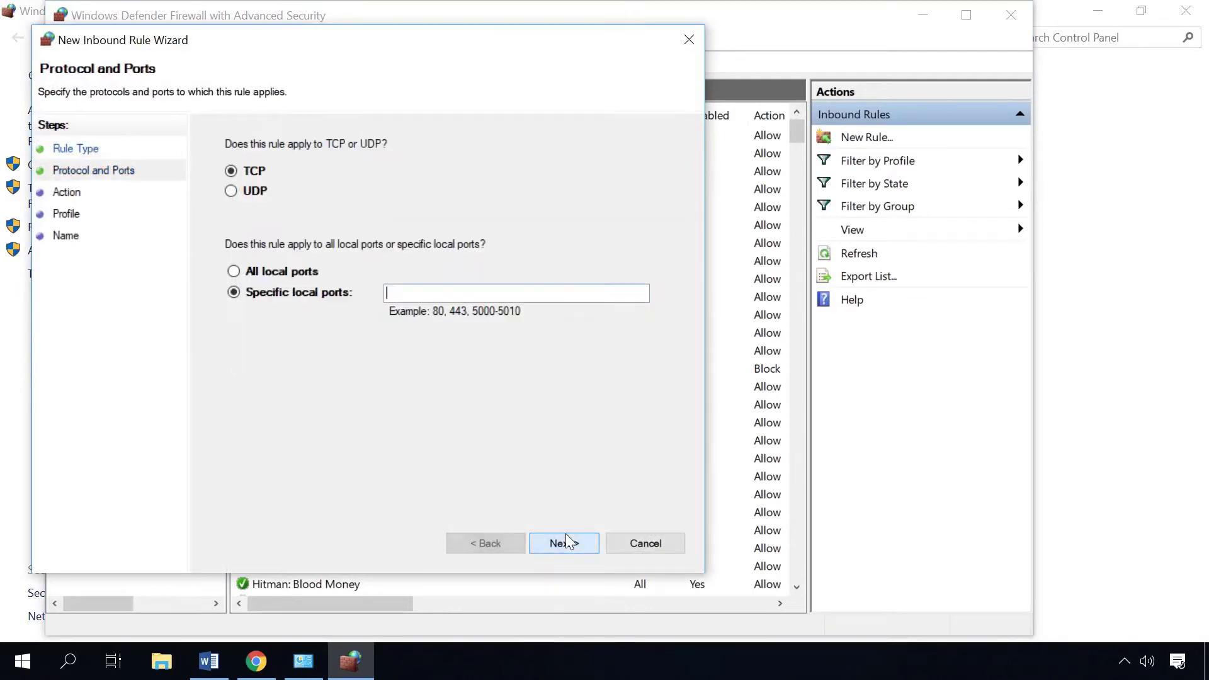
text(7000)
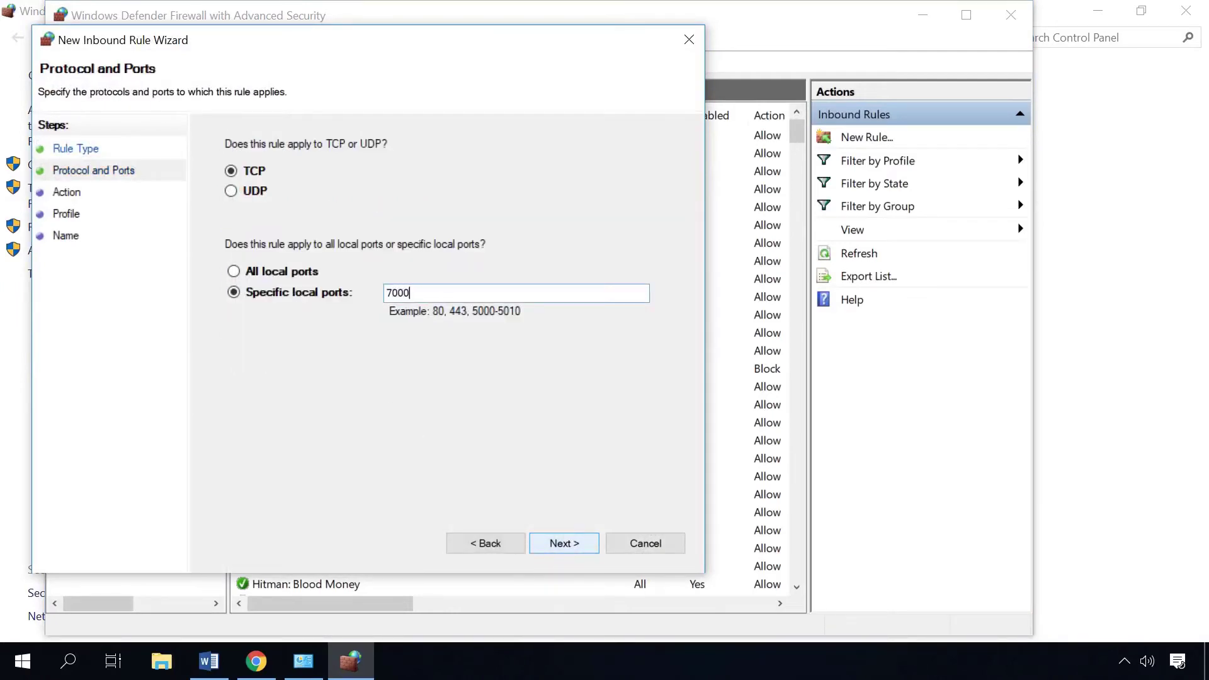
click(567, 542)
click(569, 543)
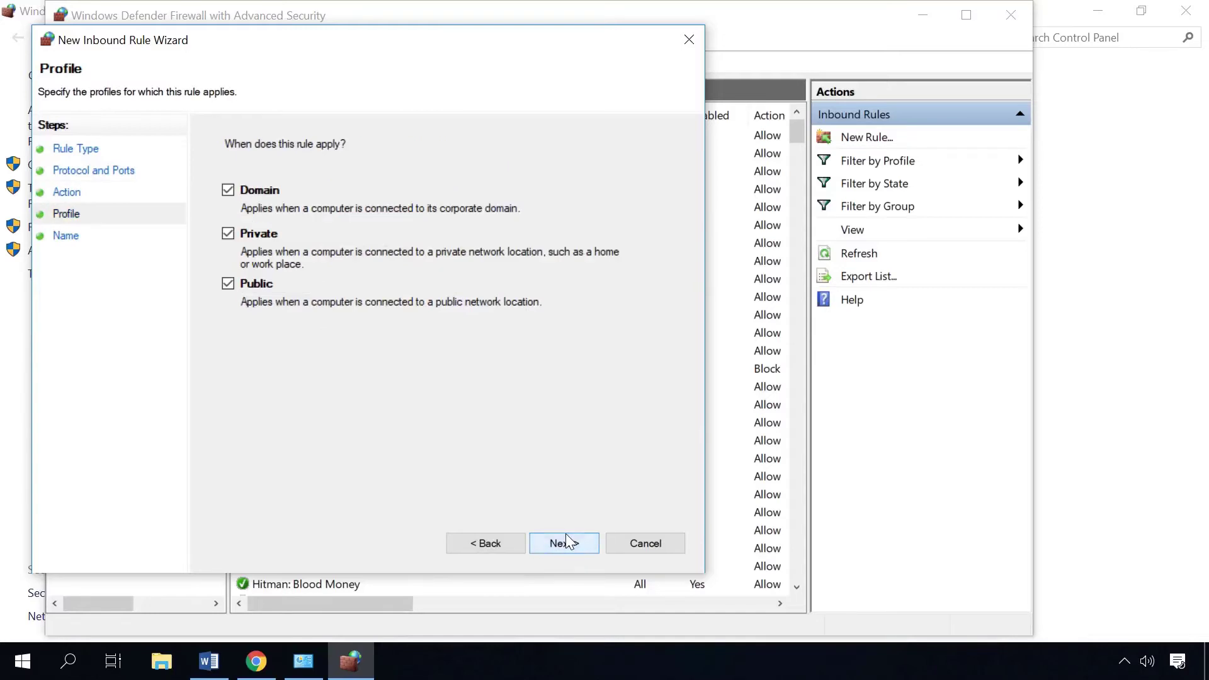
click(567, 543)
text(7000)
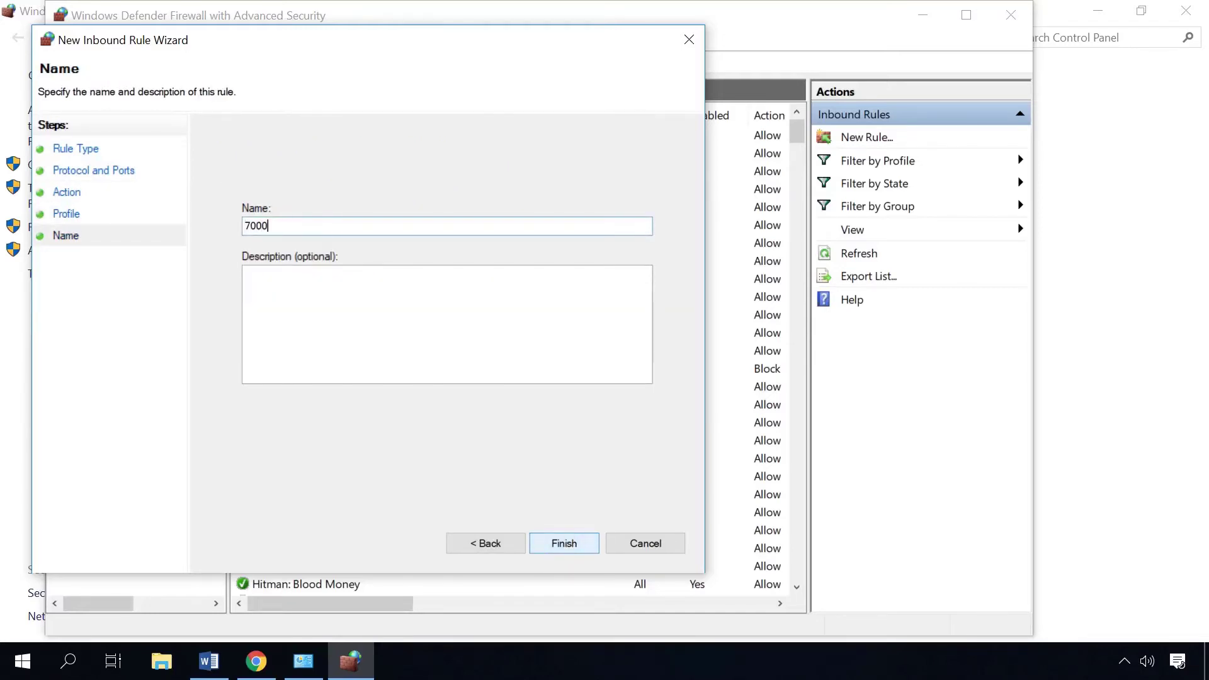
click(565, 541)
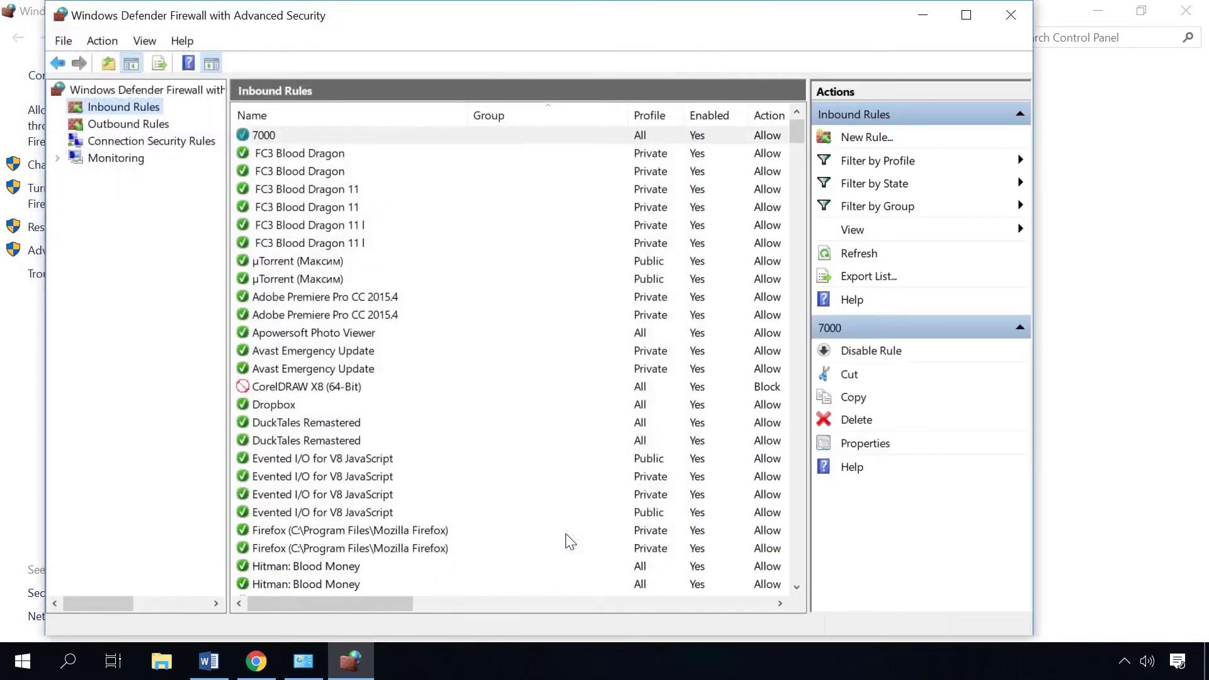
- Start a UDP port rule and abandon it, then delete the '7000' inbound rule
click(858, 138)
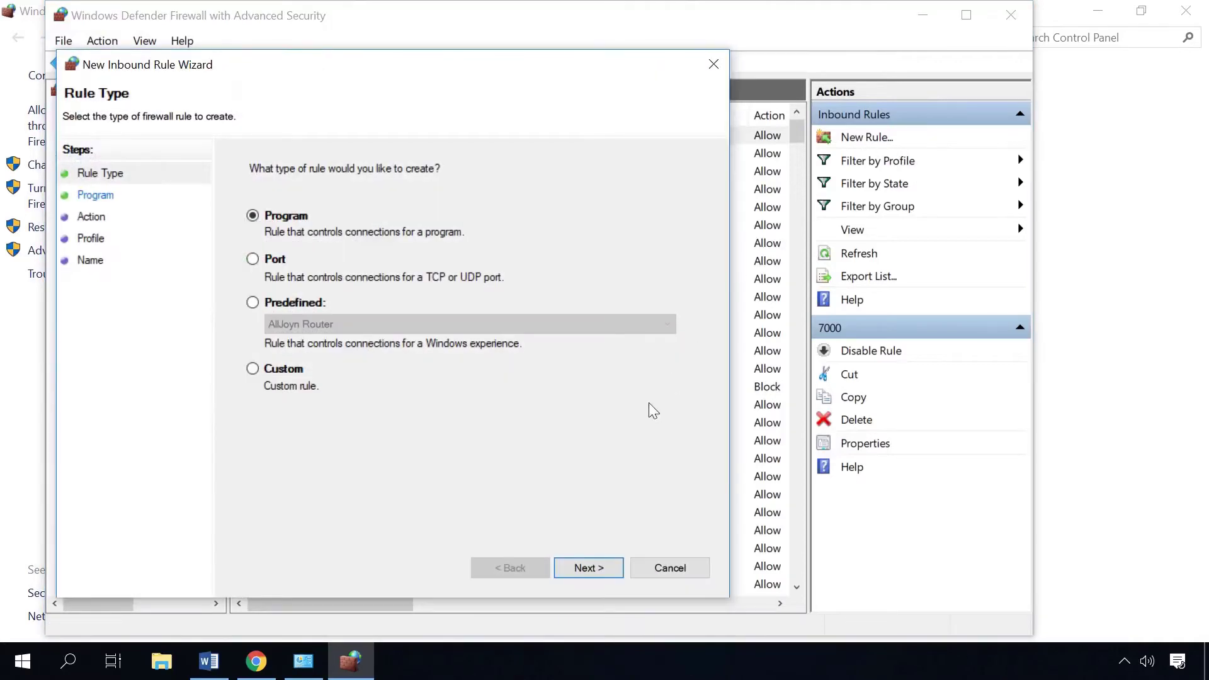
click(275, 261)
click(587, 570)
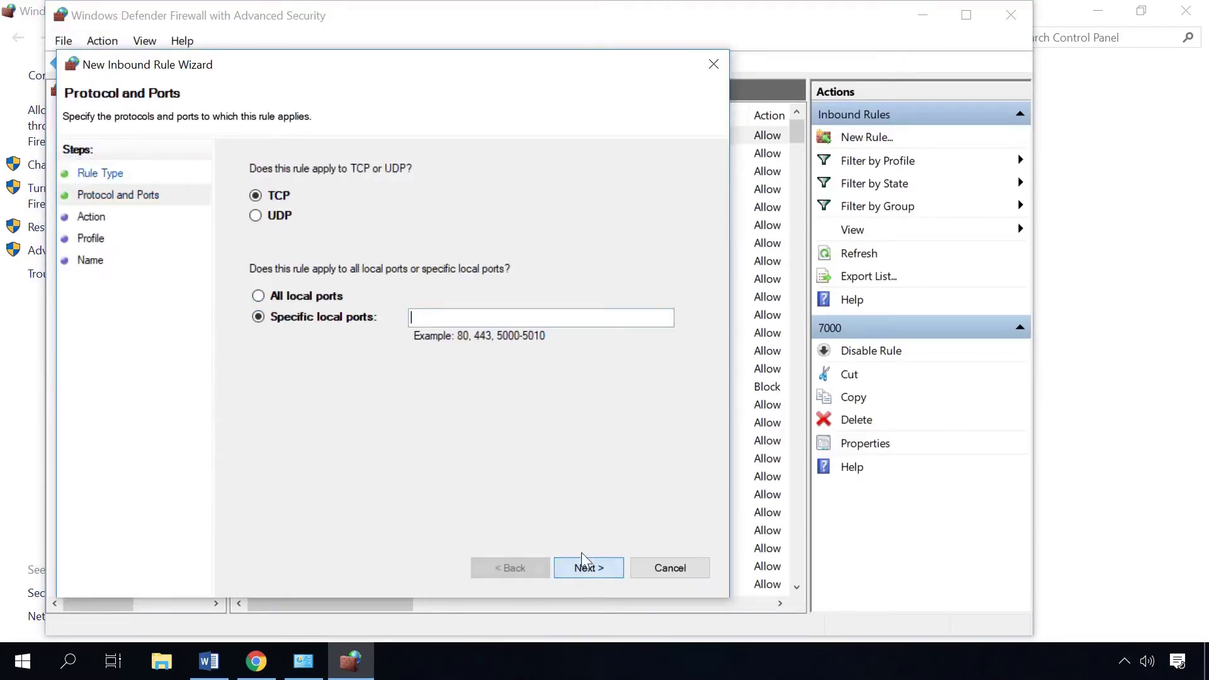
click(274, 219)
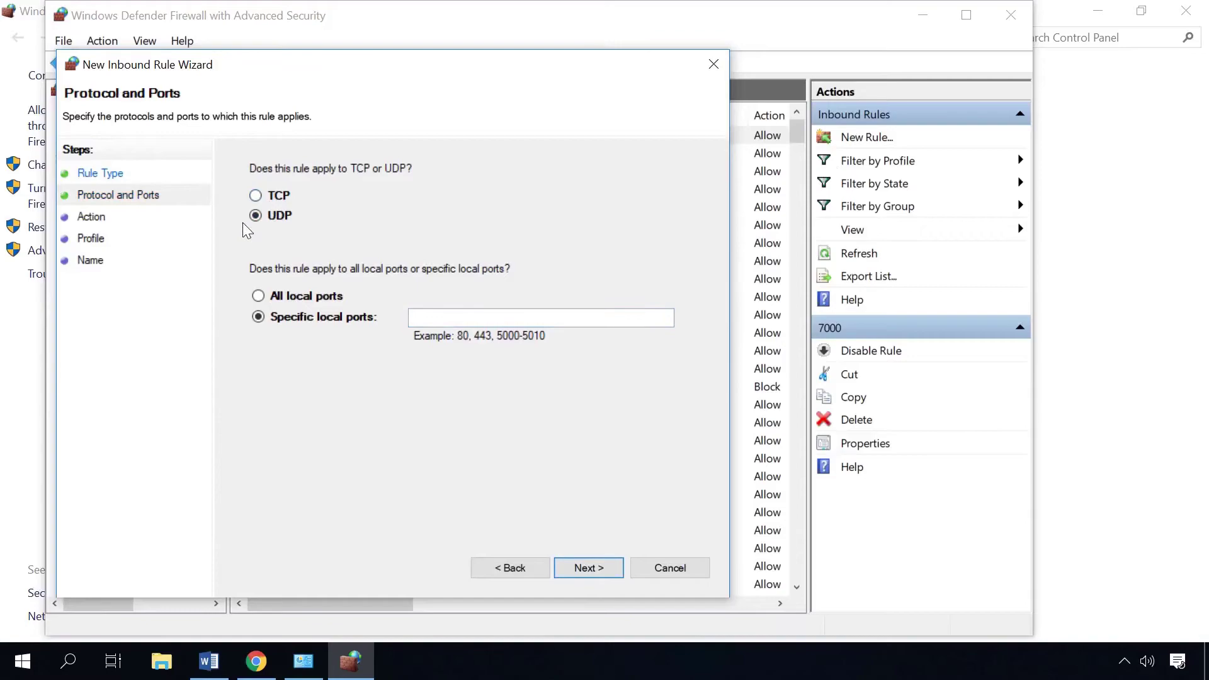
key(Escape)
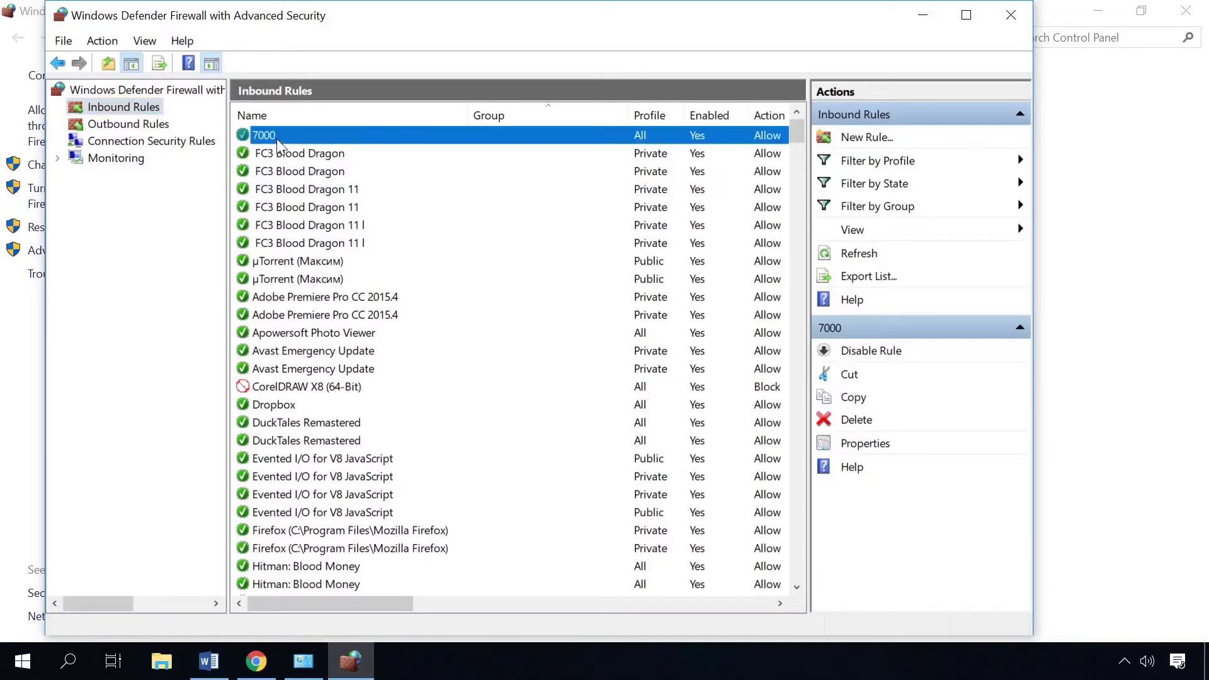
click(847, 420)
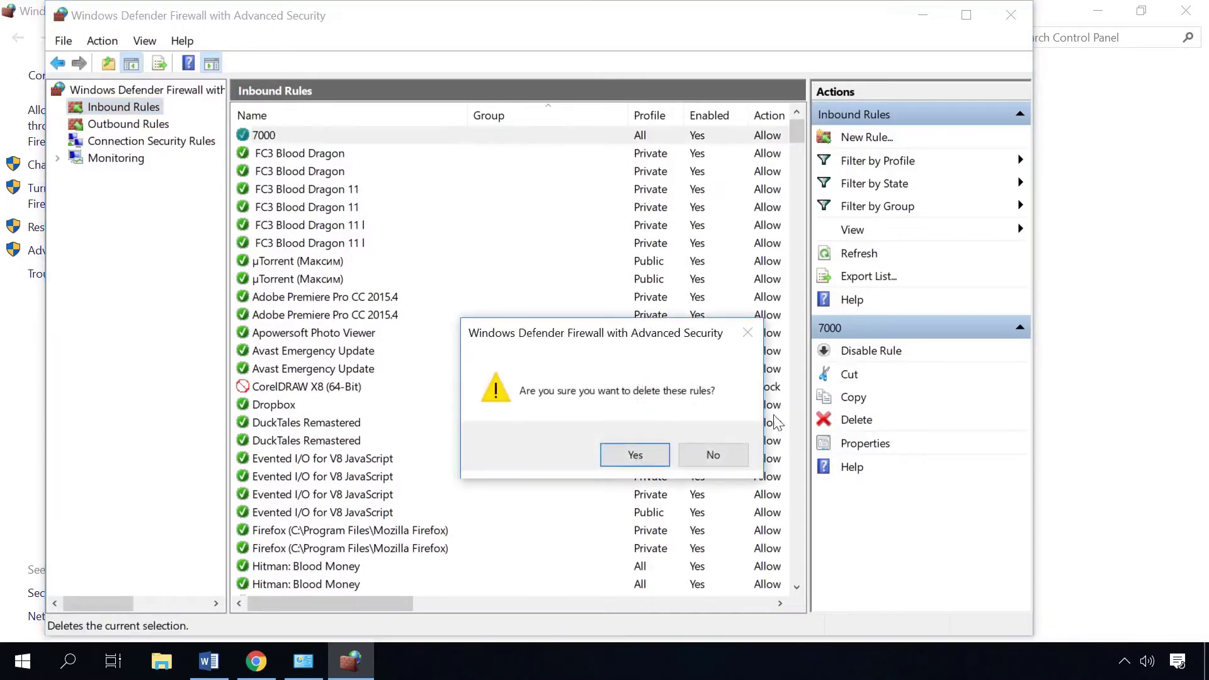
click(644, 456)
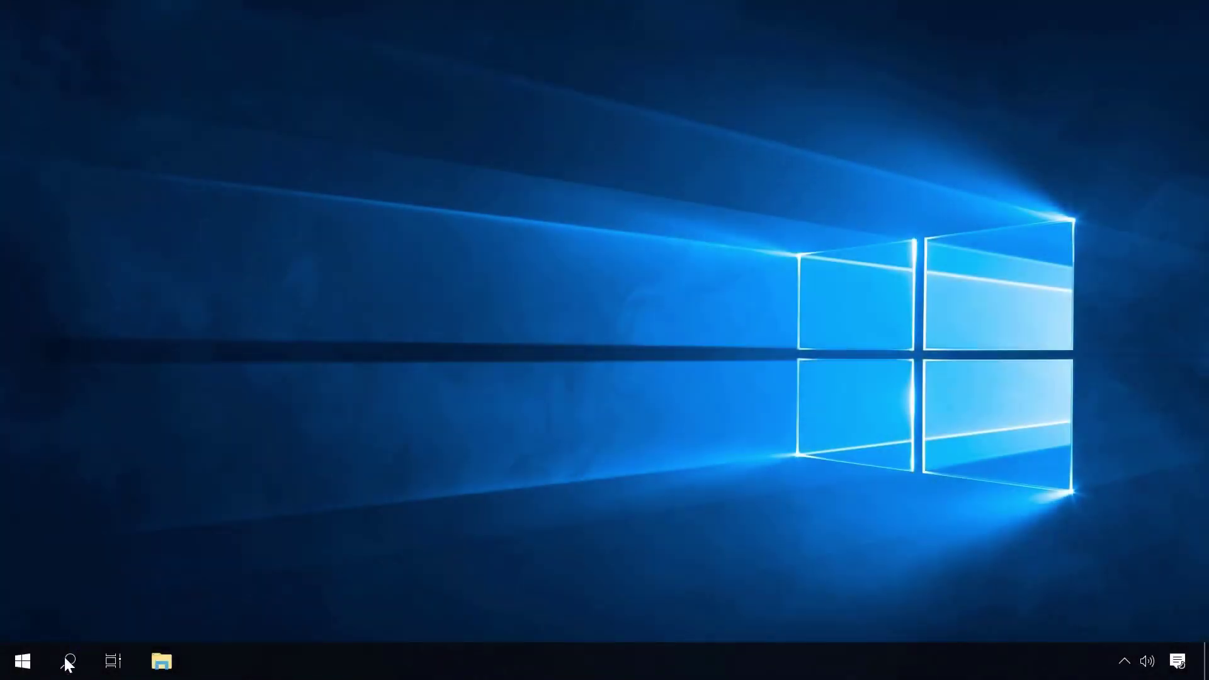
- Search for cmd and launch Command Prompt as administrator, approving the UAC prompt
click(68, 660)
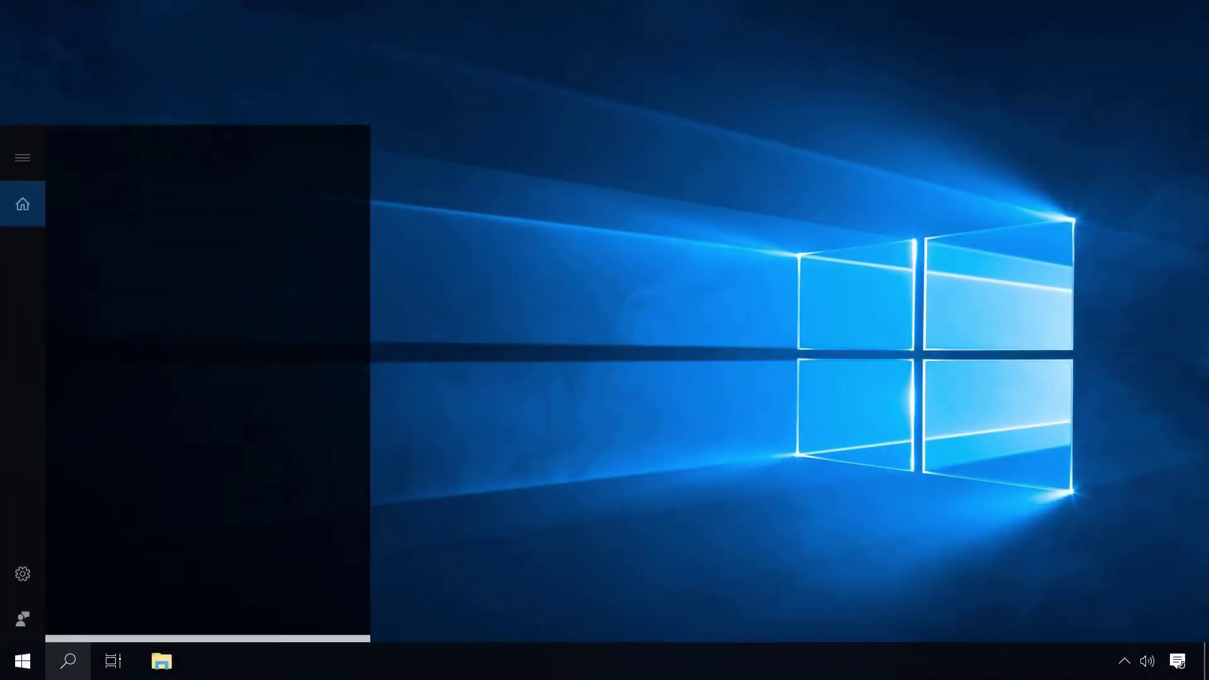
text(cmd)
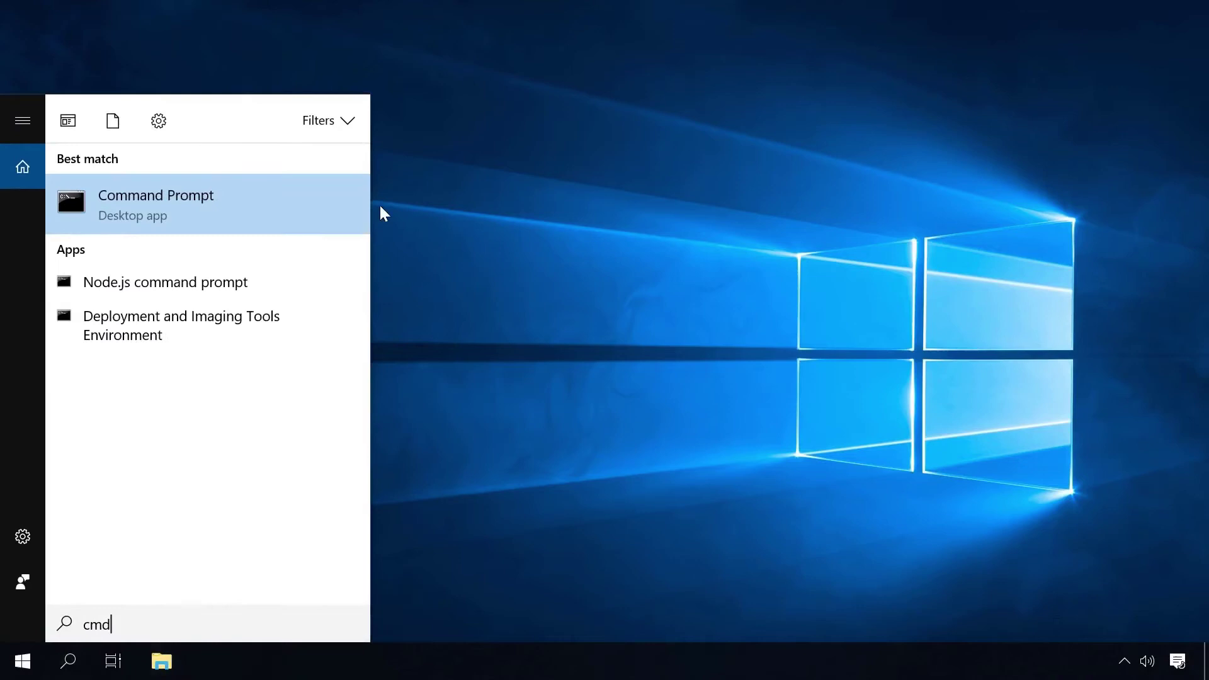
right_click(220, 209)
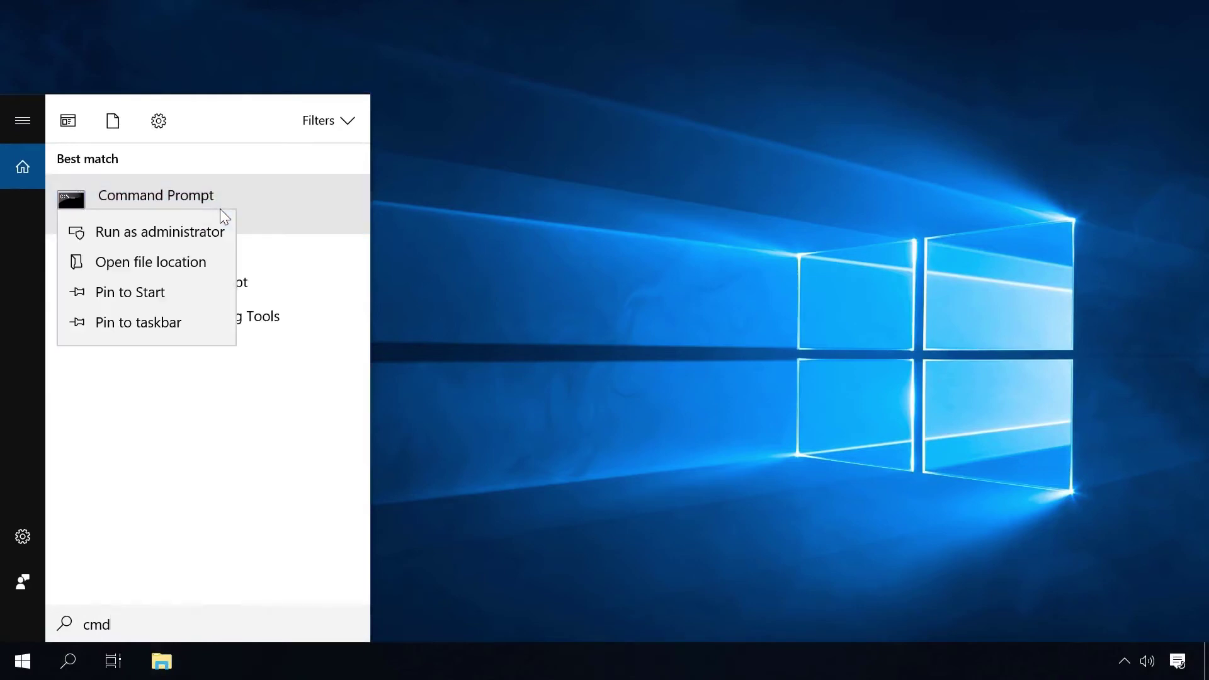
click(158, 233)
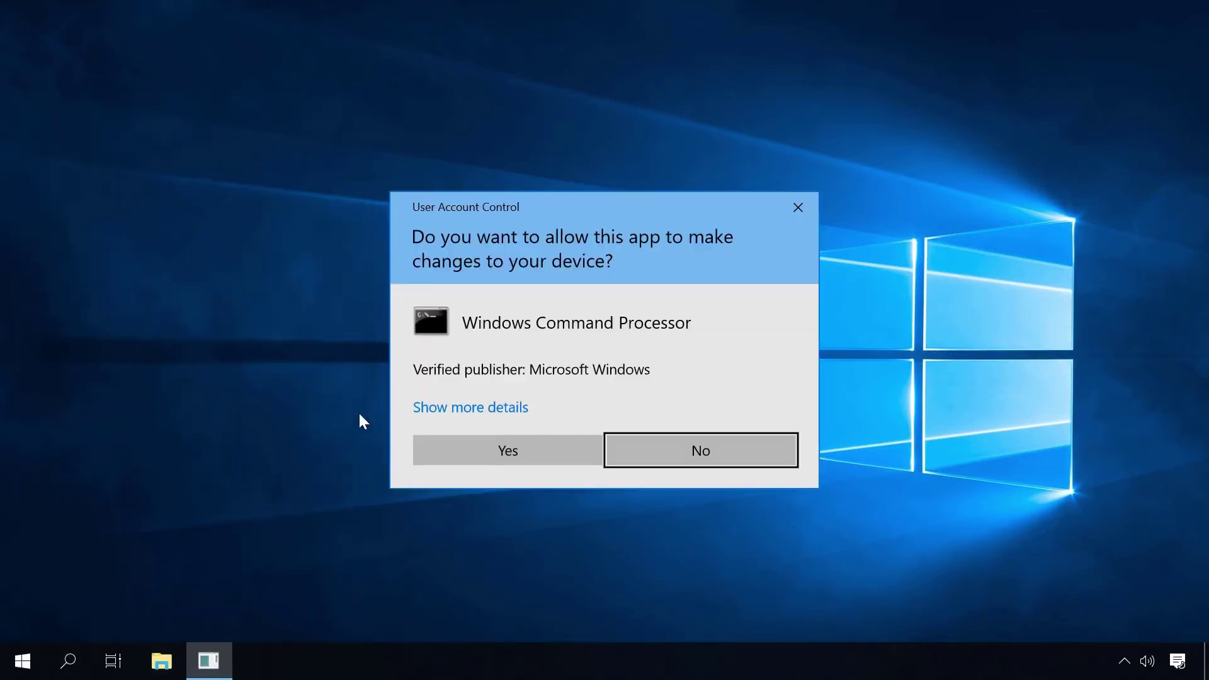
click(501, 451)
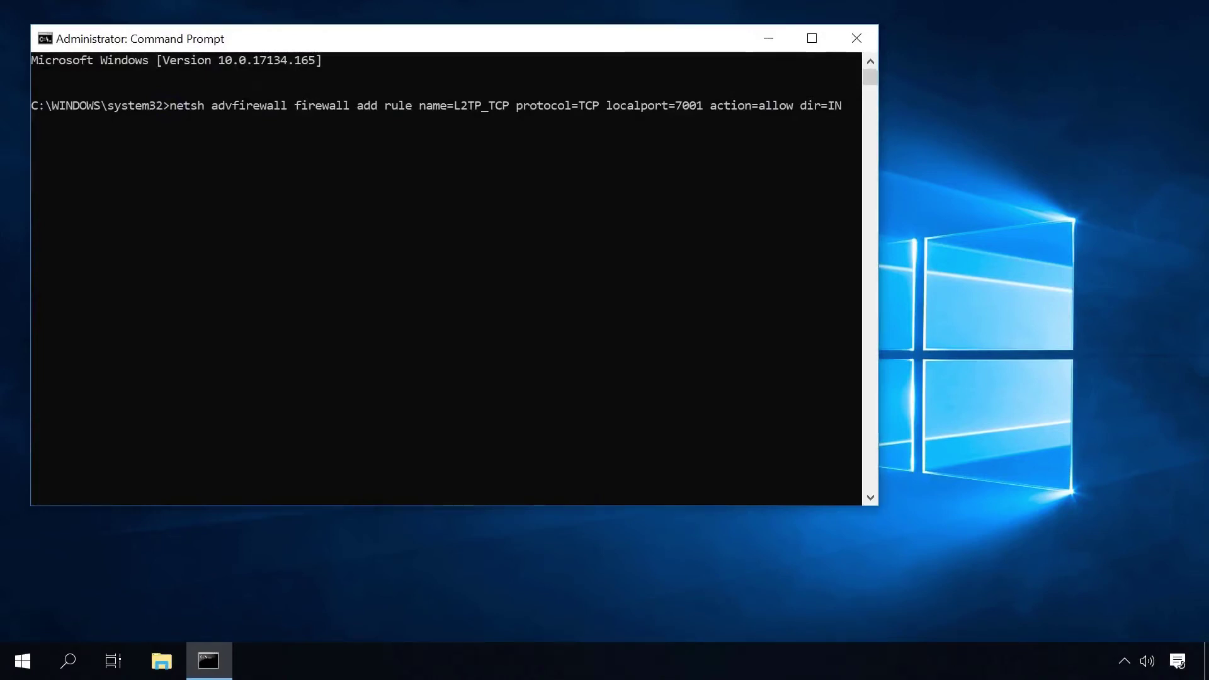
- Add netsh inbound rules L2TP_TCP and L2TP_UDP for port 7001, plus All_GRE for protocol 47
key(Return)
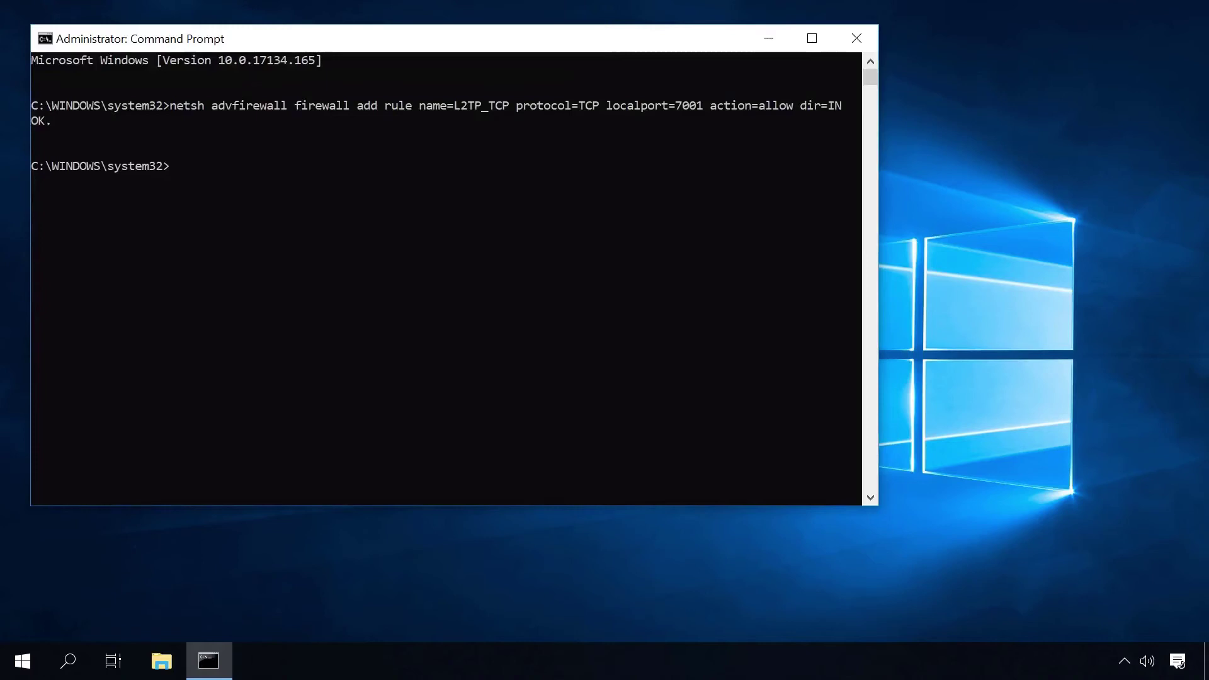
text(netsh advfirewall firewall add rule name=L2TP_UDP protocol=UDP localport=7001 action=allow dir=IN)
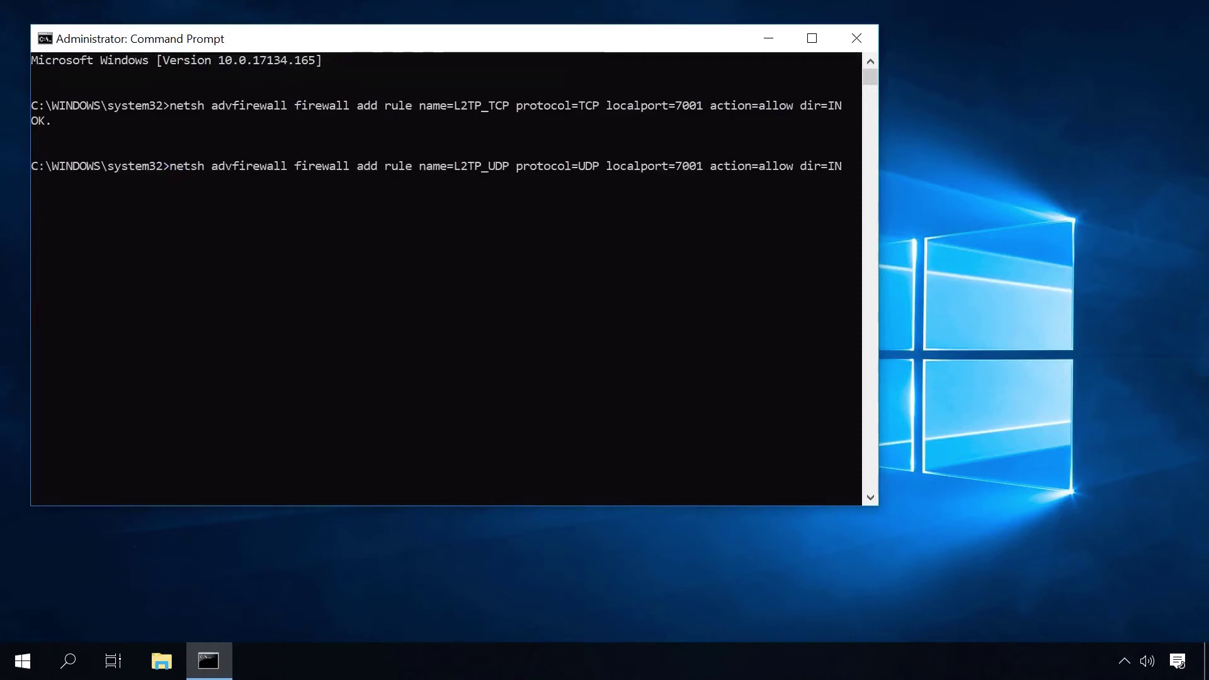
key(Return)
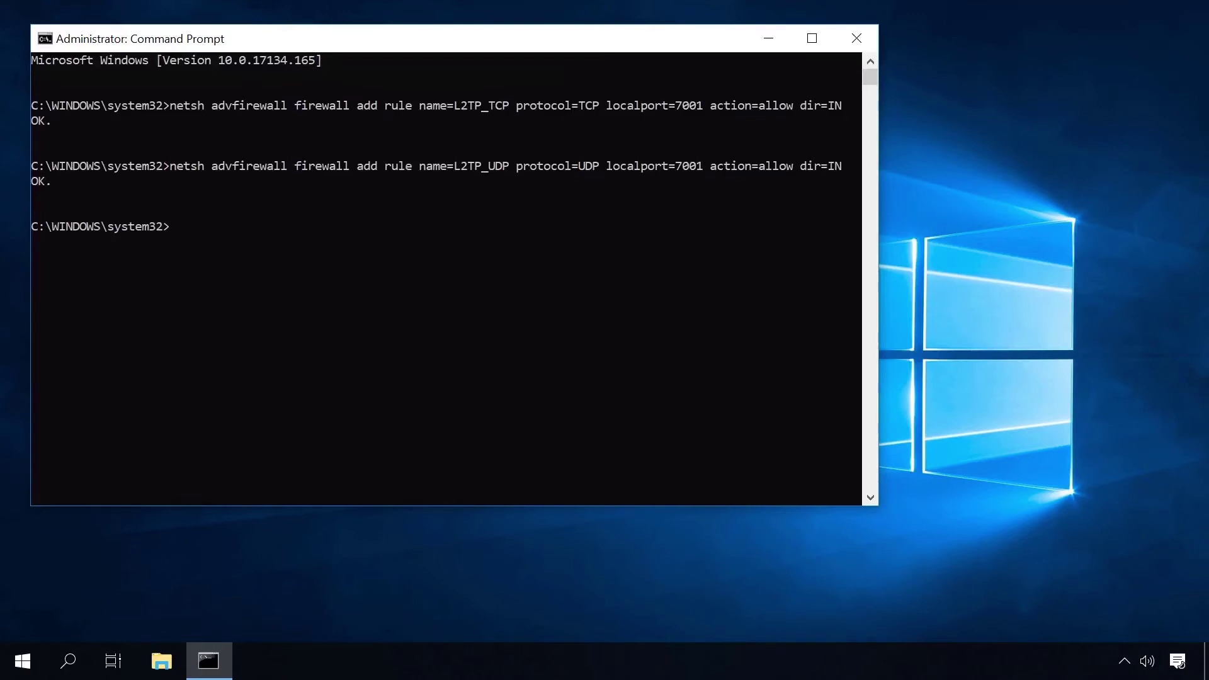
text(netsh advfirewall firewall add rule name=All_GRE protocol=47 dir=in action=allow)
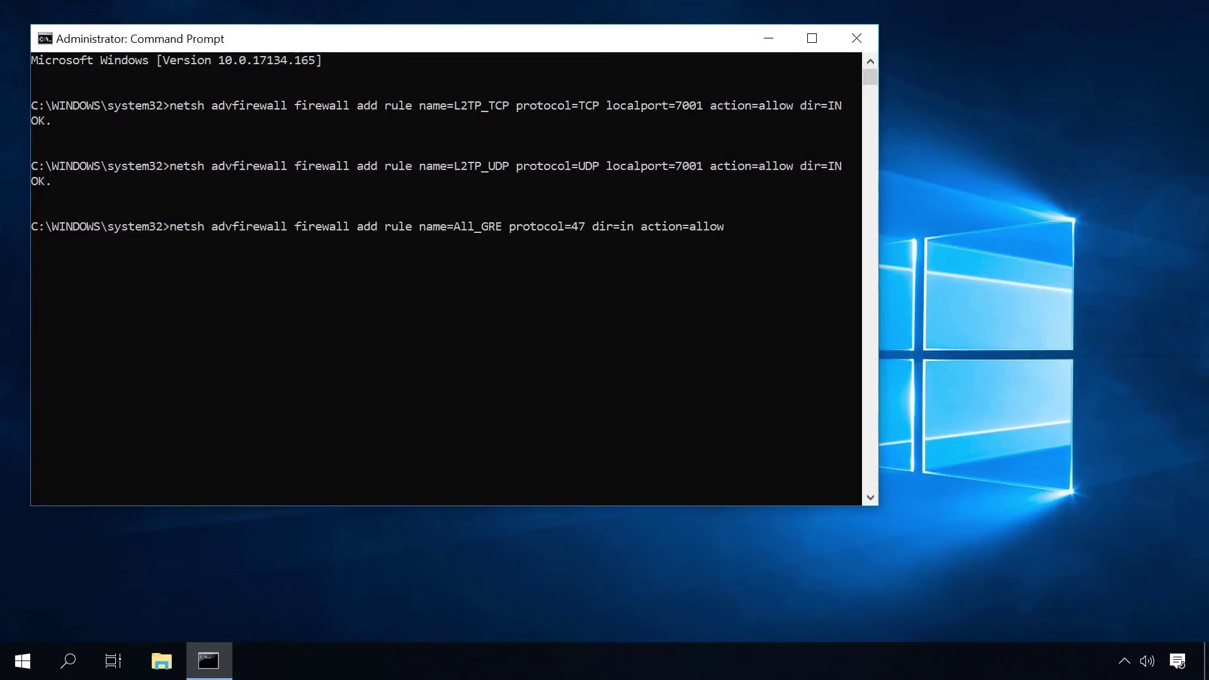
key(Return)
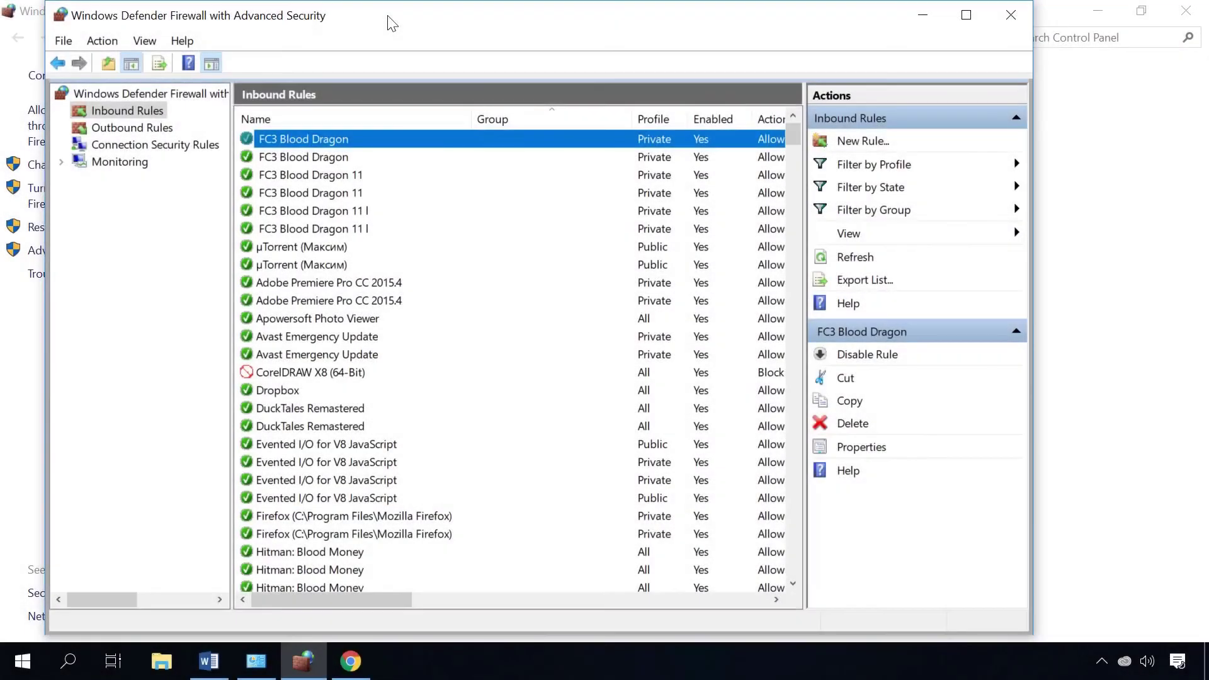
- Start the New Inbound Rule Wizard from New Rule... in the Actions pane
click(871, 145)
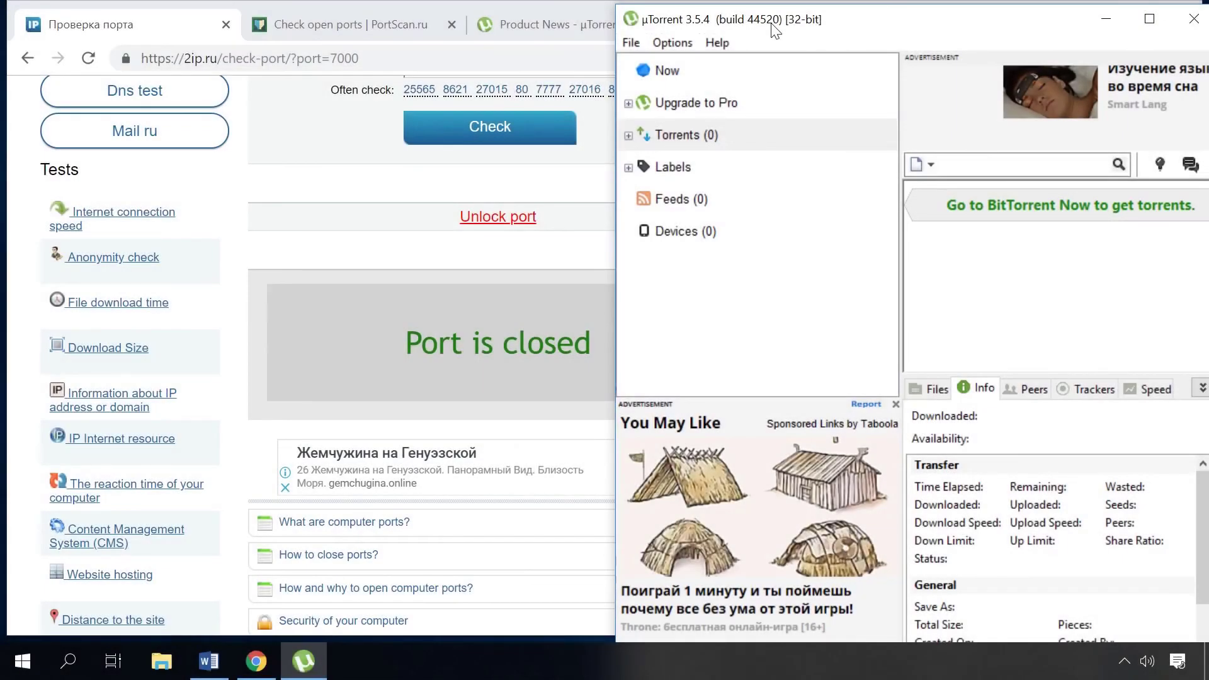
- Replace uTorrent's listening port 59518 with 7000 in Connection preferences and save
click(673, 39)
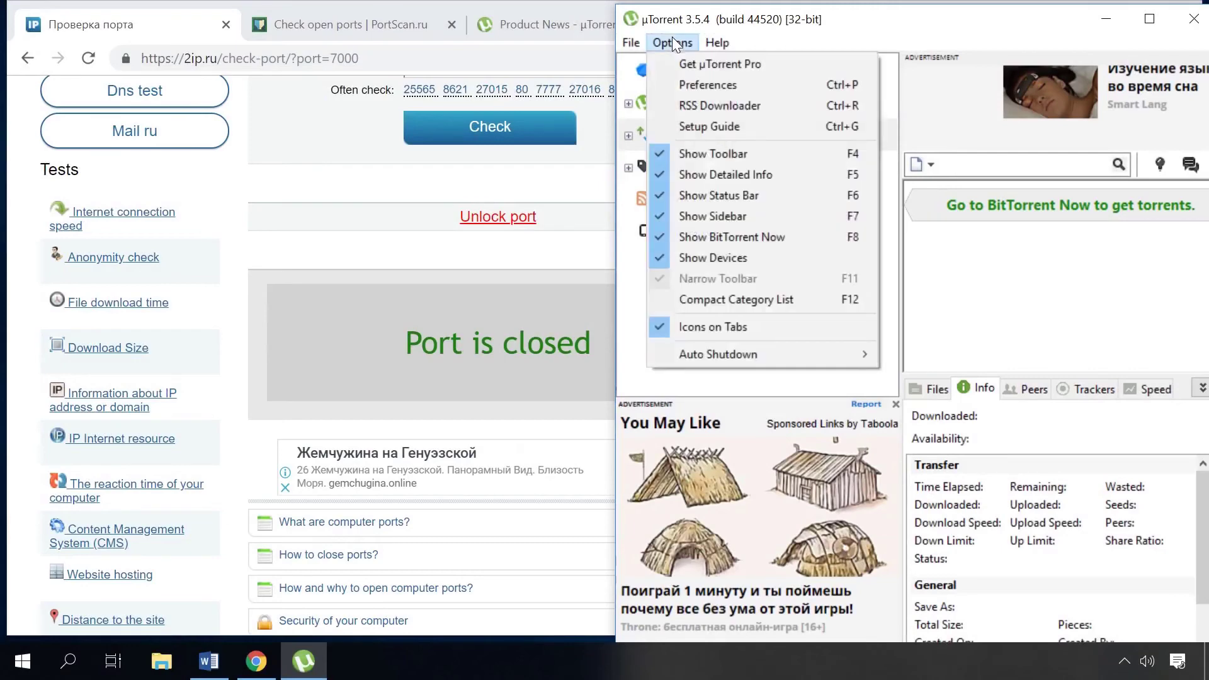
click(699, 85)
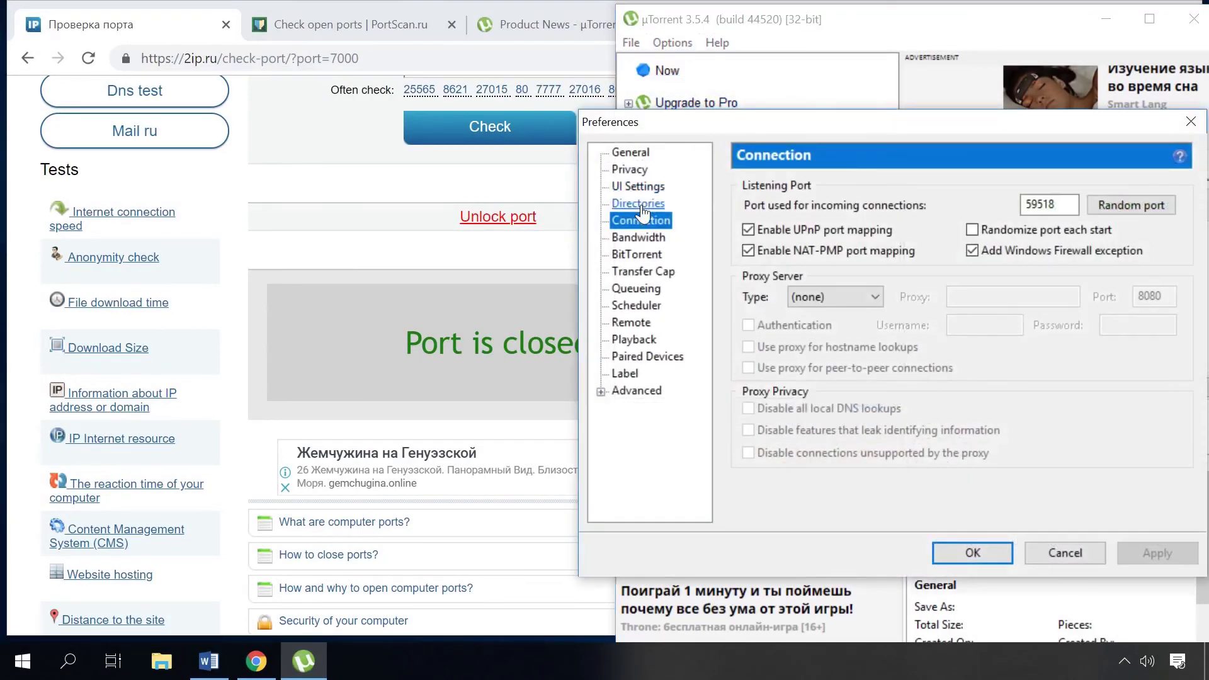
click(638, 203)
click(642, 221)
double_click(1049, 206)
text(7000)
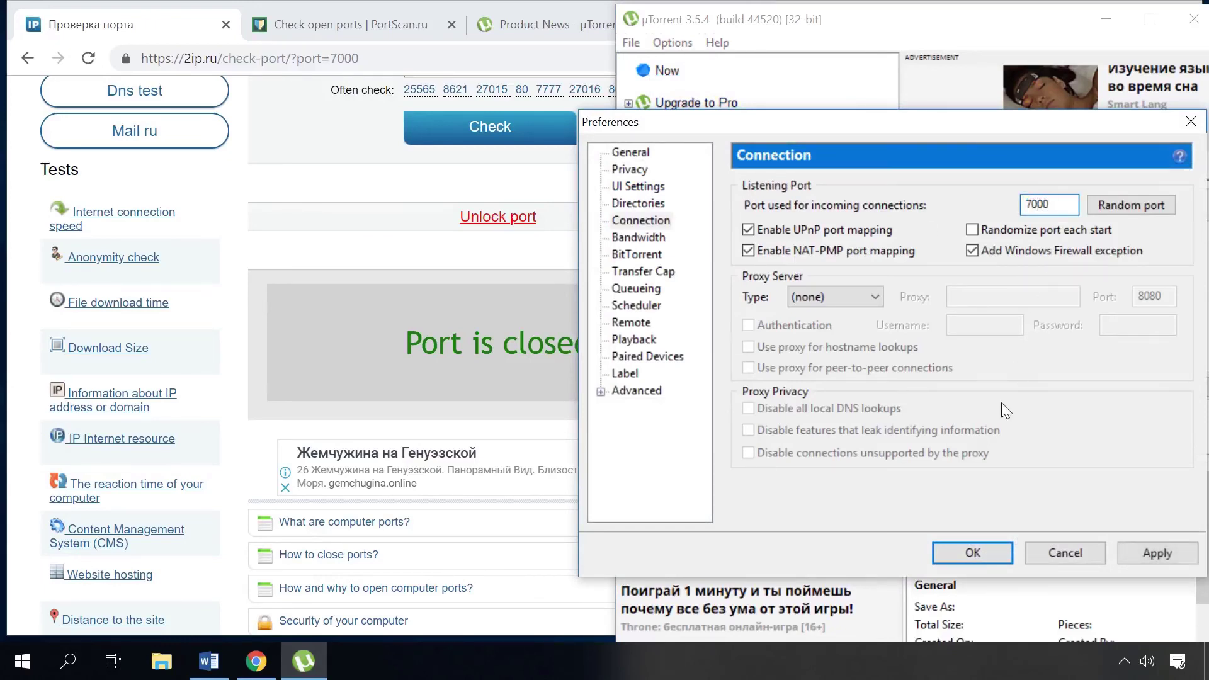
click(969, 553)
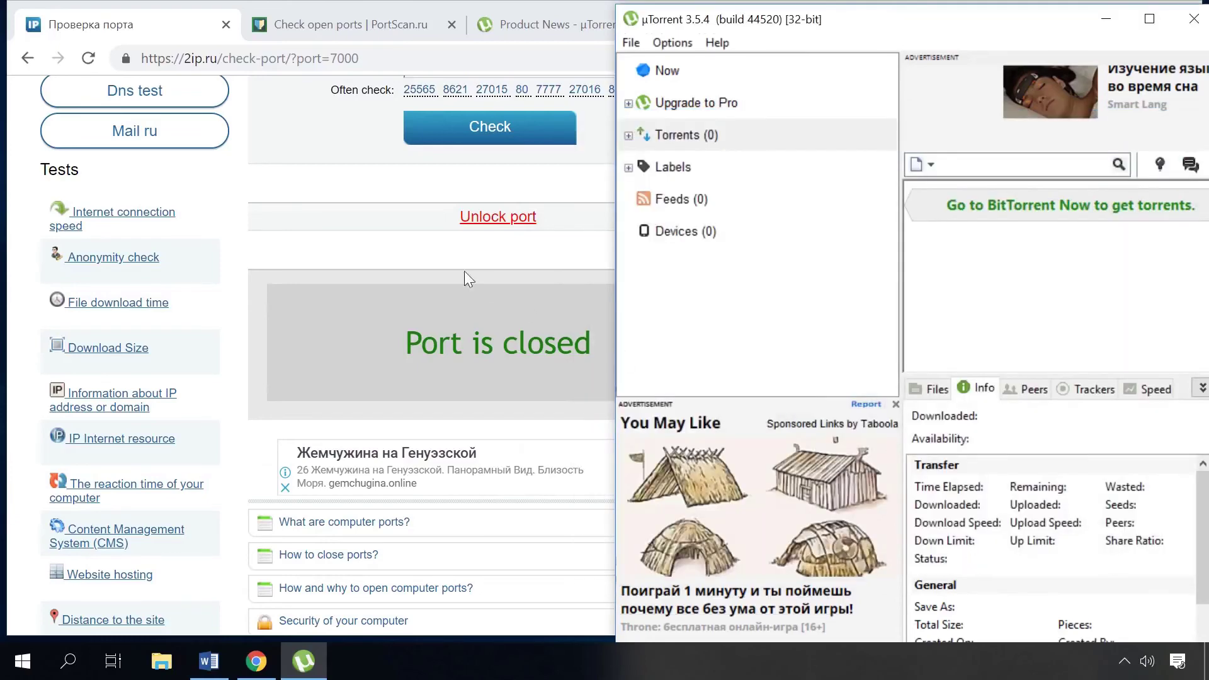
- Run the 2ip.ru port check for 7000 while uTorrent is running
click(433, 256)
scroll(433, 255, up, 2)
click(458, 234)
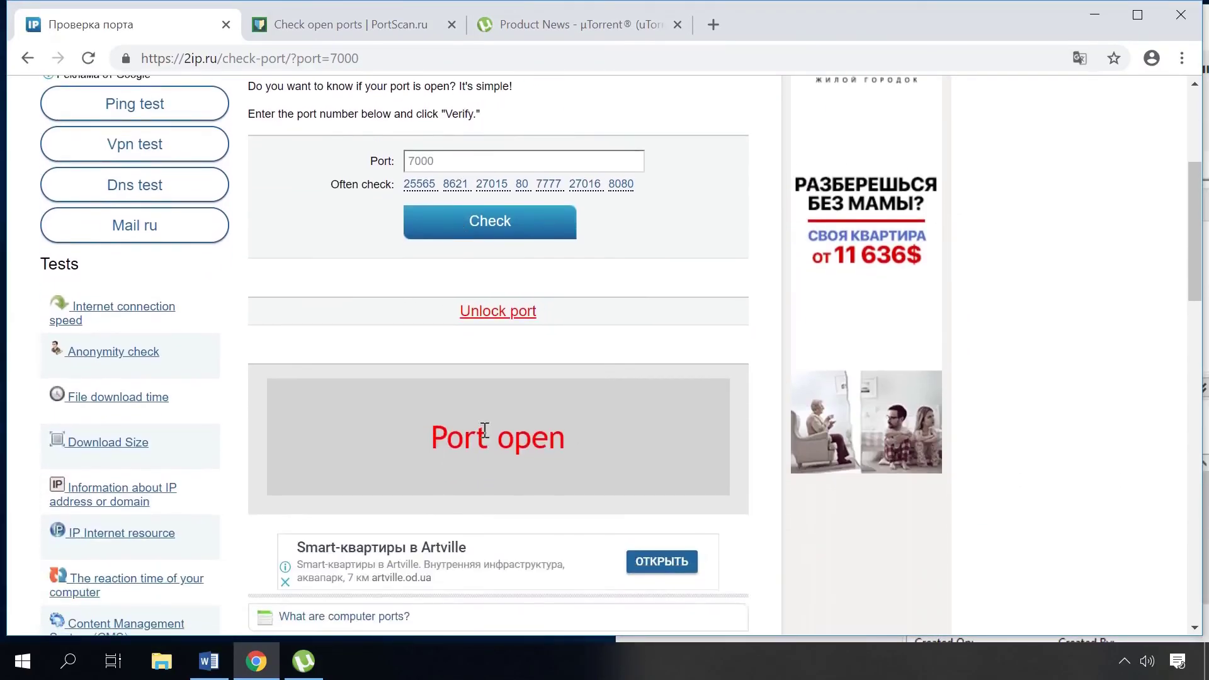
- Shut down uTorrent and re-check port 7000 on 2ip.ru
click(303, 661)
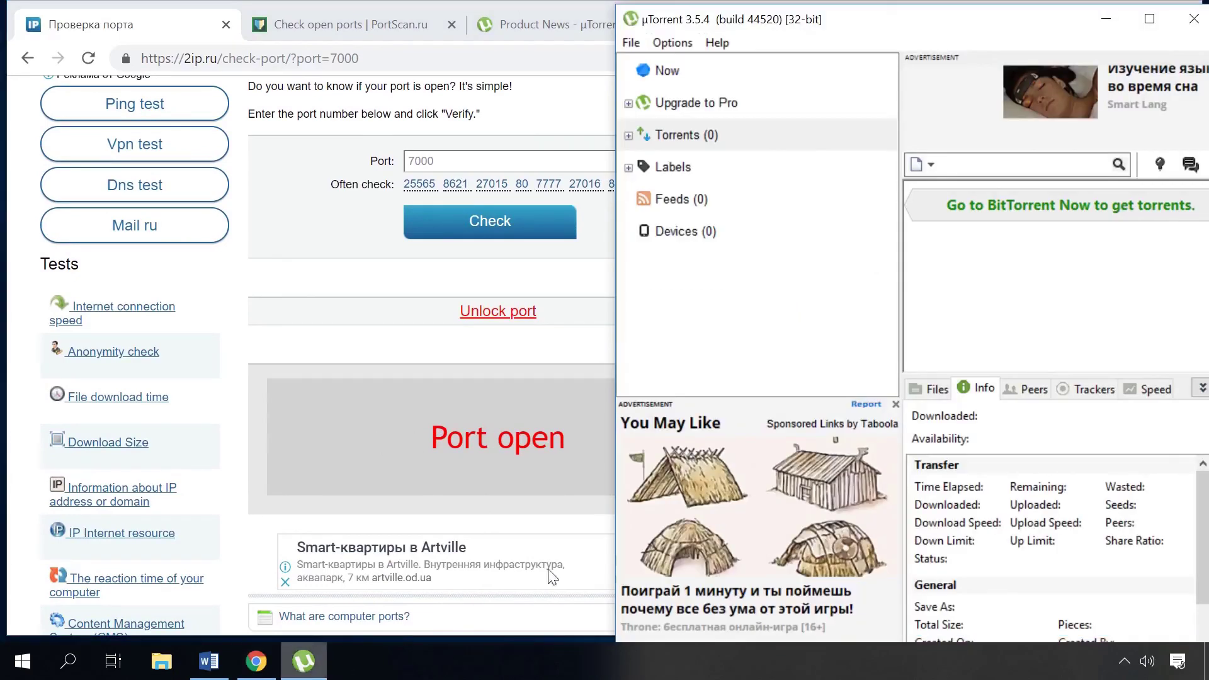
drag(686, 25, 355, 68)
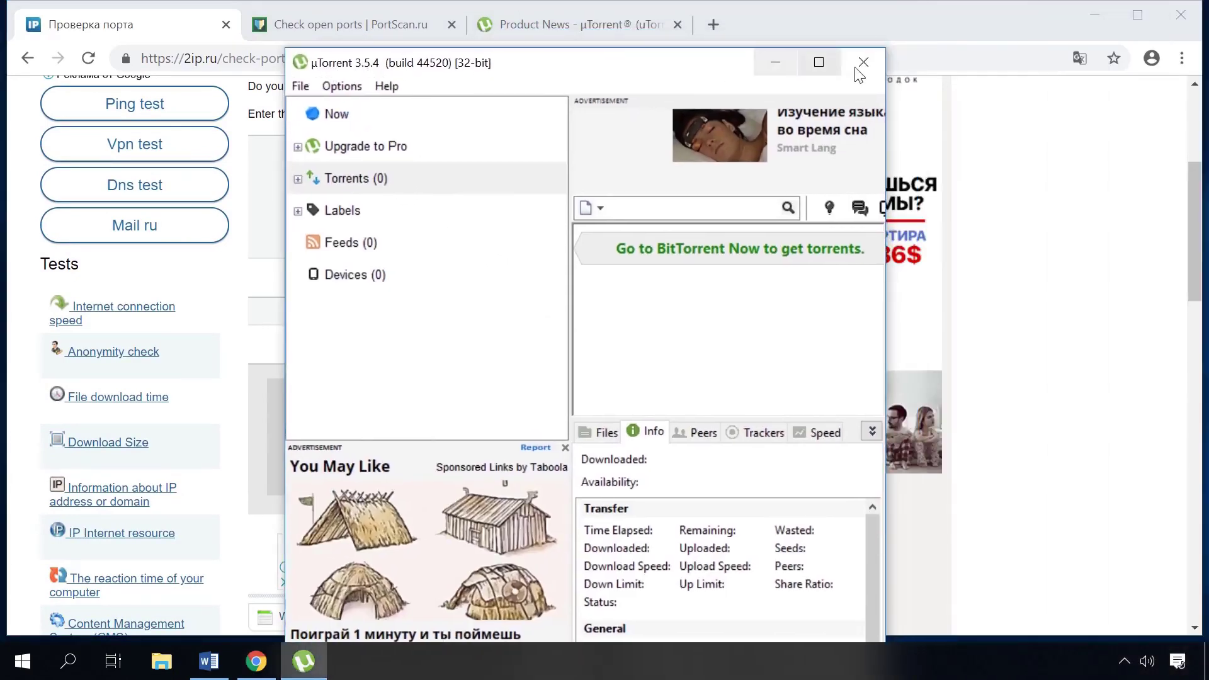
click(861, 72)
click(497, 223)
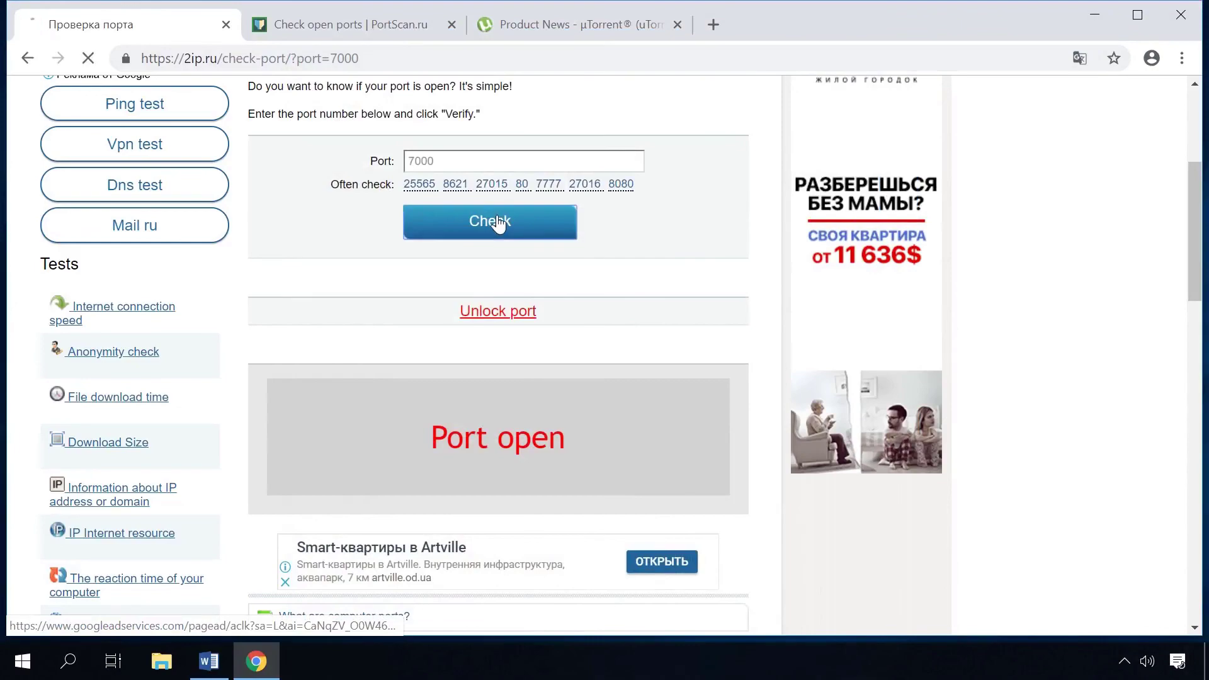
scroll(505, 226, down, 3)
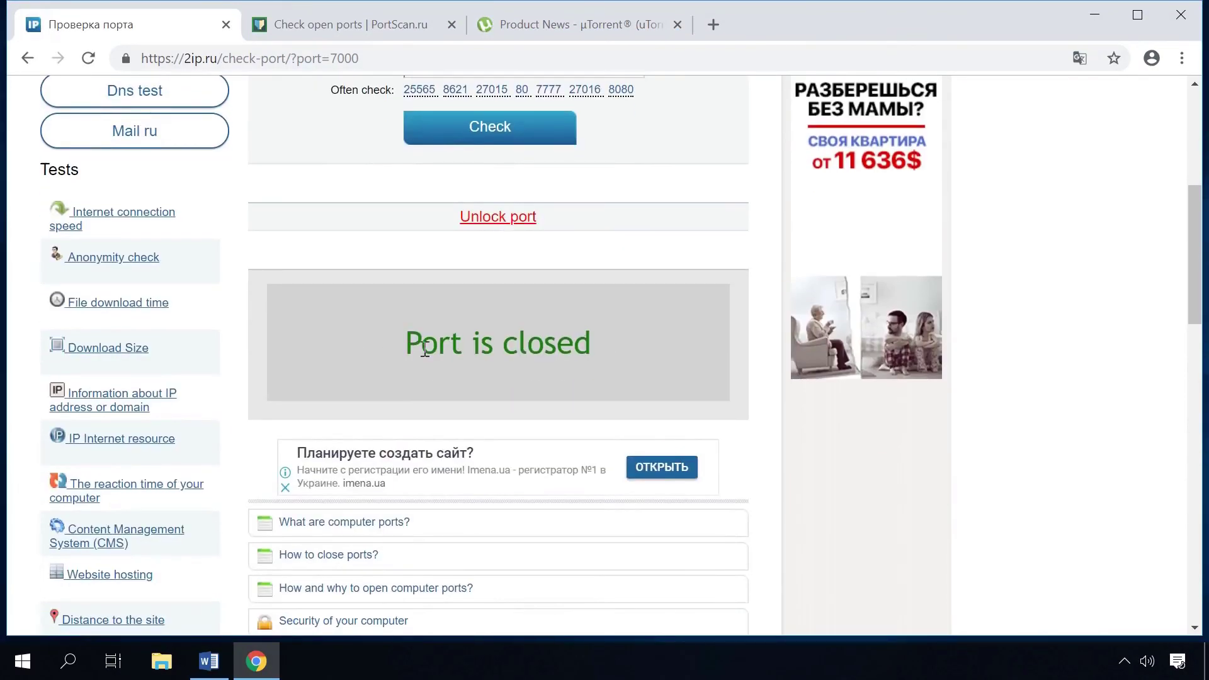